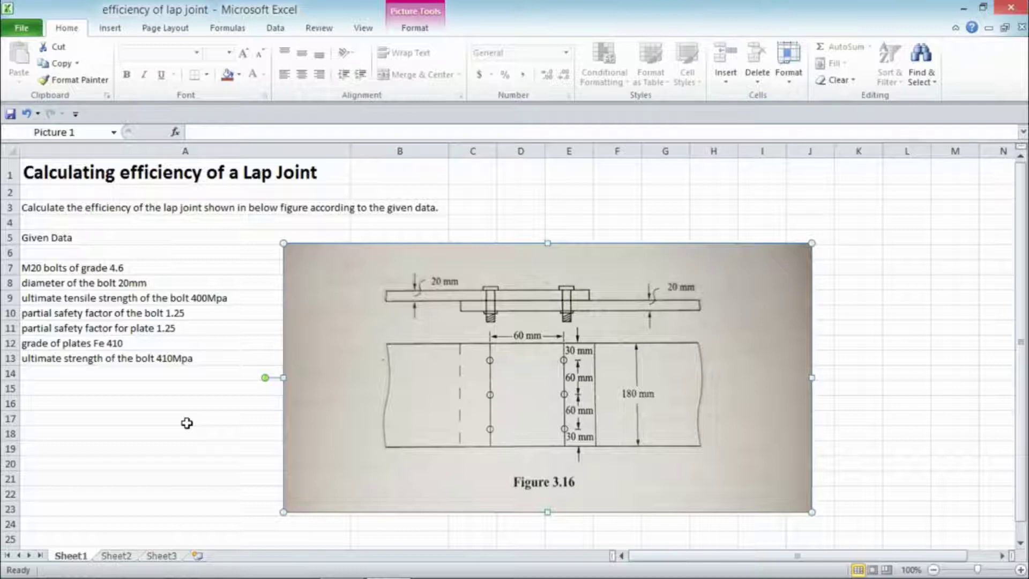
Open Sheet2 and review the bolt shear and bearing capacity results and the plate strength rows beneath them.
{"action": "left_click", "coordinate": [117, 555]}
{"action": "key", "text": "Down"}
{"action": "key", "text": "Down"}
{"action": "key", "text": "Down"}
{"action": "key", "text": "Down"}
{"action": "key", "text": "Down"}
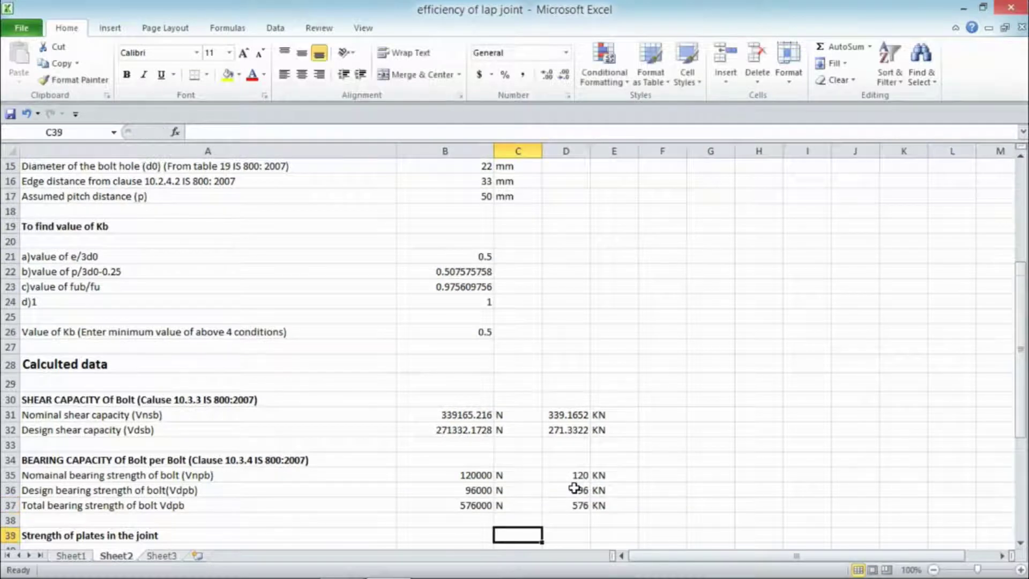
{"action": "key", "text": "Up"}
{"action": "key", "text": "Up"}
{"action": "key", "text": "Up"}
{"action": "key", "text": "Left"}
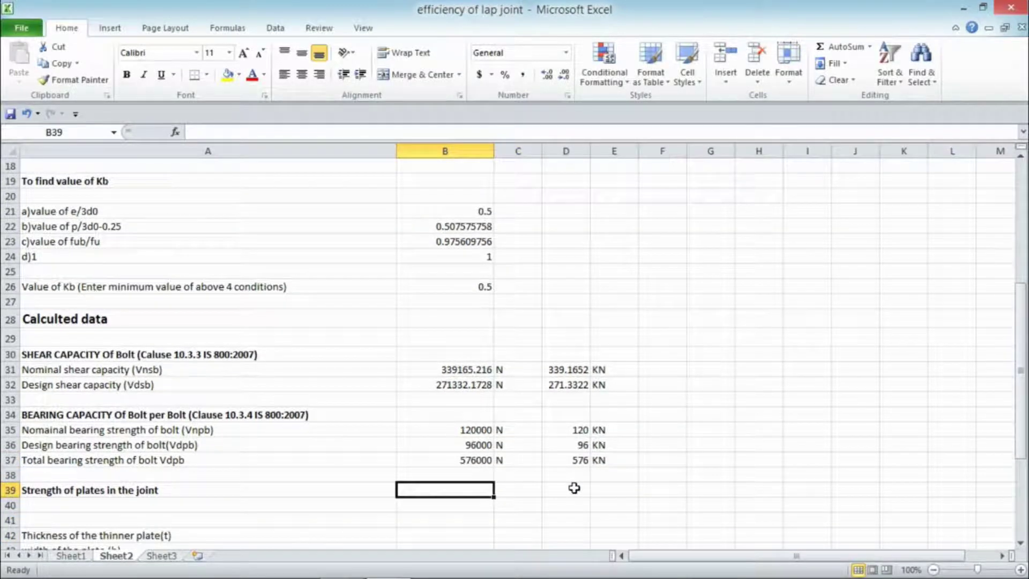
{"action": "key", "text": "Down"}
{"action": "key", "text": "Down"}
{"action": "key", "text": "Down"}
{"action": "key", "text": "Down"}
{"action": "key", "text": "Down"}
{"action": "key", "text": "Down"}
{"action": "key", "text": "Down"}
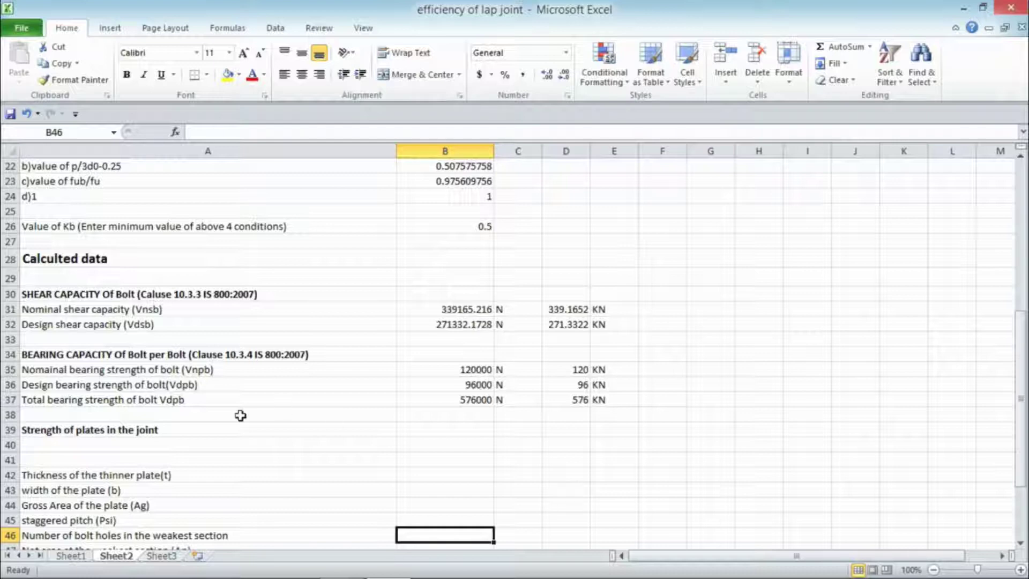
Delete row 39 containing the heading "Strength of plates in the joint".
{"action": "left_click", "coordinate": [10, 429]}
{"action": "right_click", "coordinate": [10, 429]}
{"action": "left_click", "coordinate": [55, 318]}
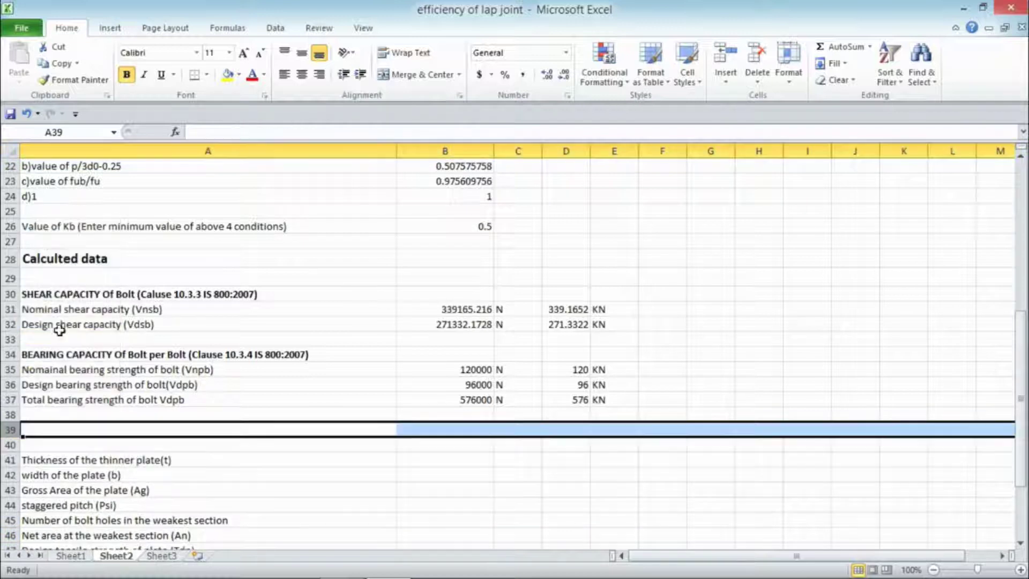
{"action": "right_click", "coordinate": [11, 432]}
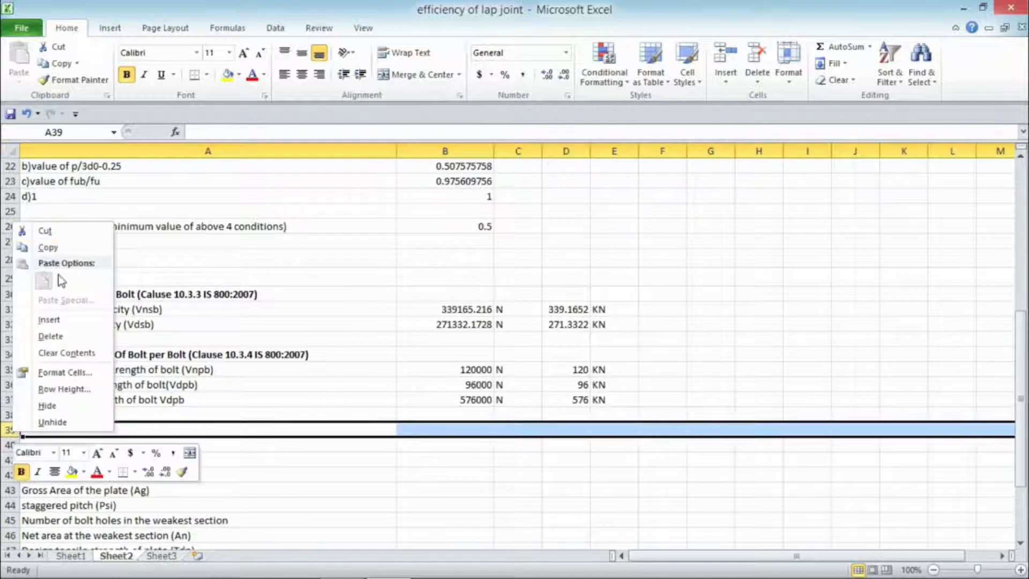
{"action": "left_click", "coordinate": [214, 473]}
{"action": "left_click", "coordinate": [220, 474]}
Enter the heading "Calculation of strength of plate" in cell A39.
{"action": "left_click", "coordinate": [77, 433]}
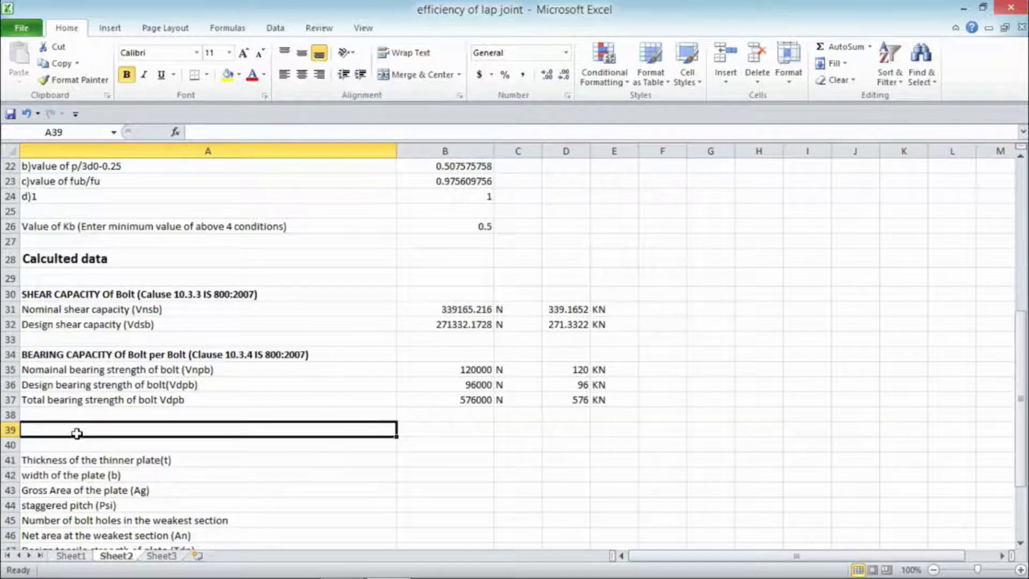
{"action": "type", "text": "Cl"}
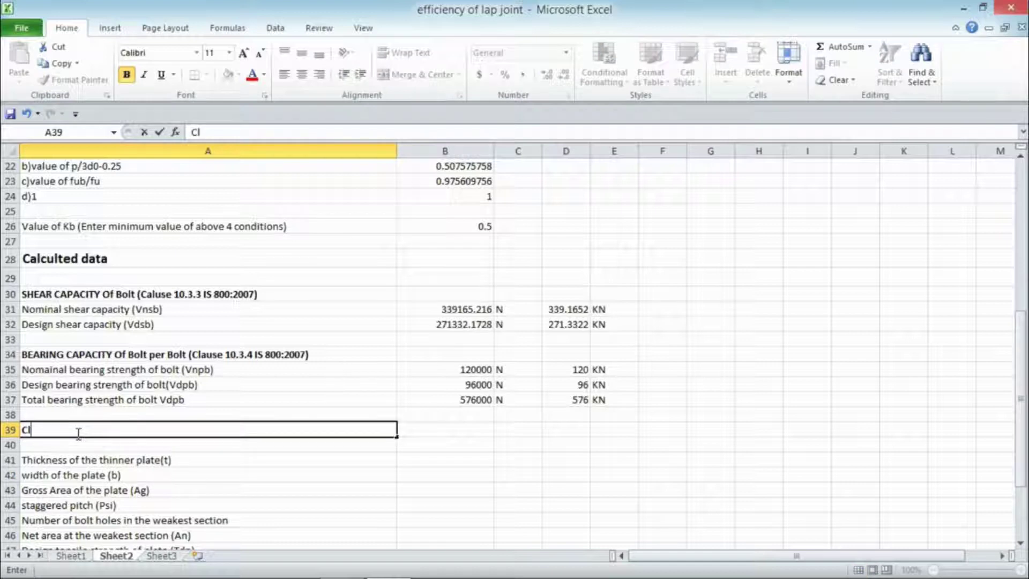
{"action": "key", "text": "BackSpace"}
{"action": "type", "text": "alculation of str"}
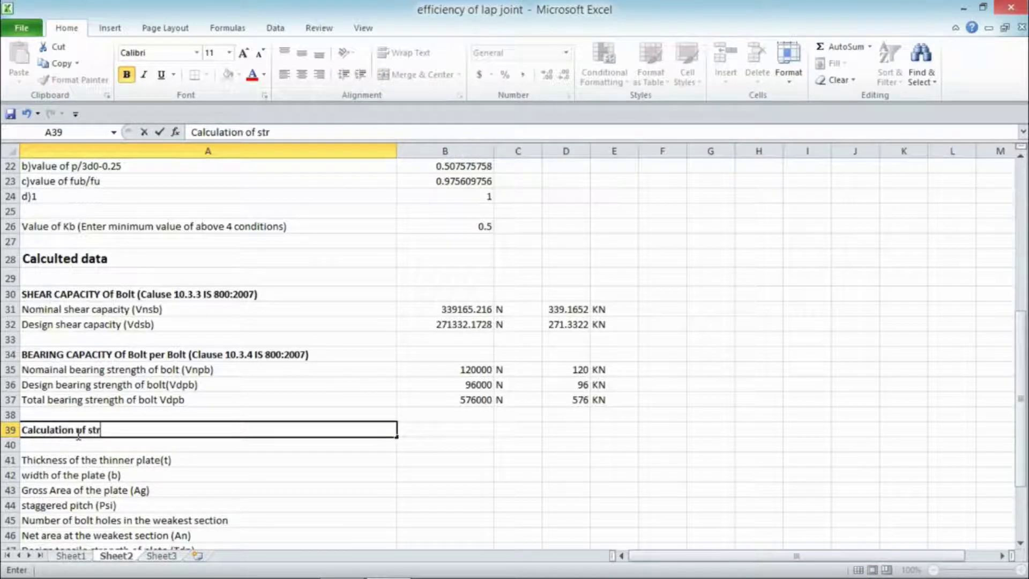
{"action": "type", "text": "ength of plate"}
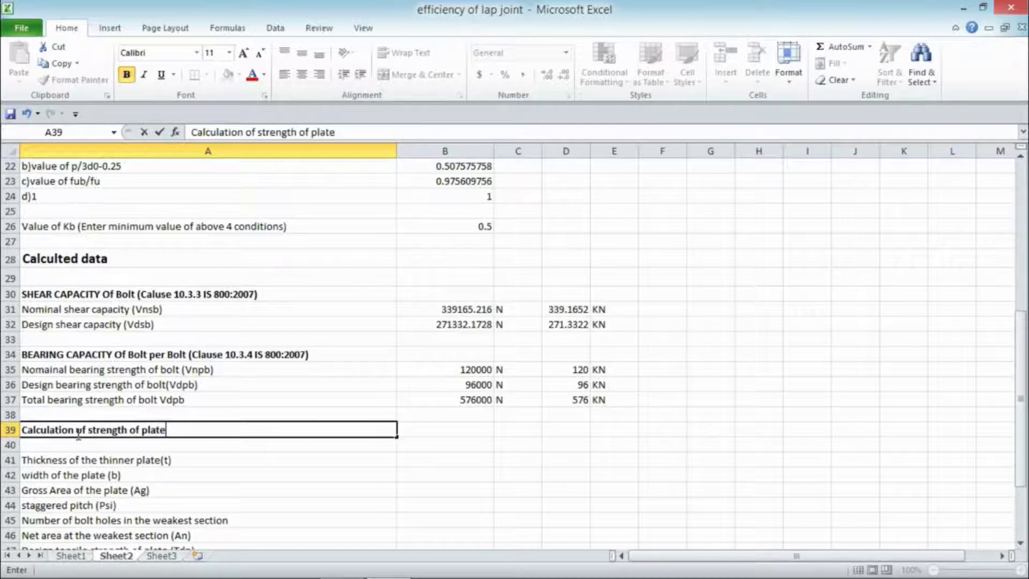
Enter a thinner plate thickness of 20 in B41 and a plate width of 180 in B42, each with the unit mm in column C.
{"action": "left_click", "coordinate": [422, 458]}
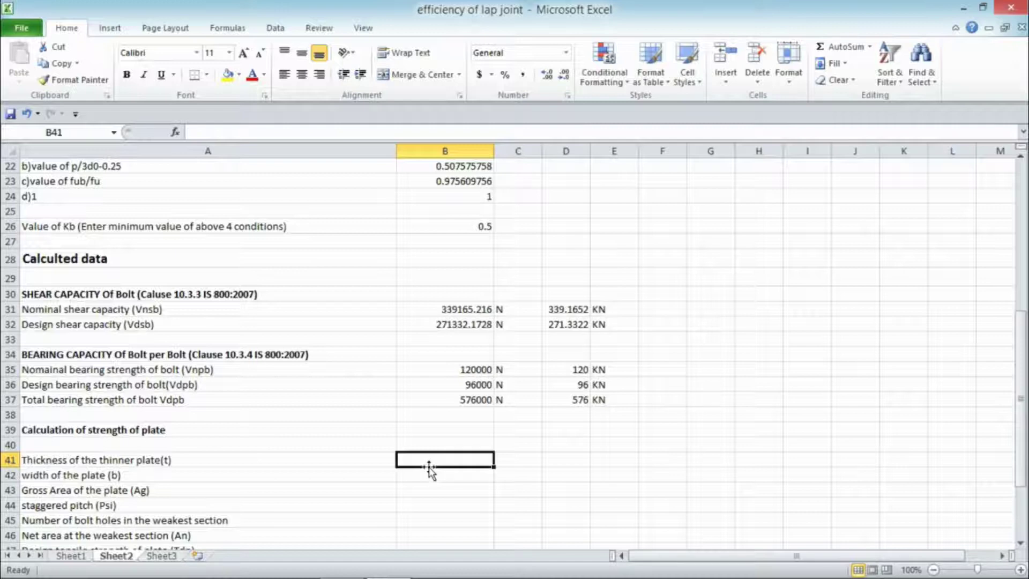
{"action": "type", "text": "20"}
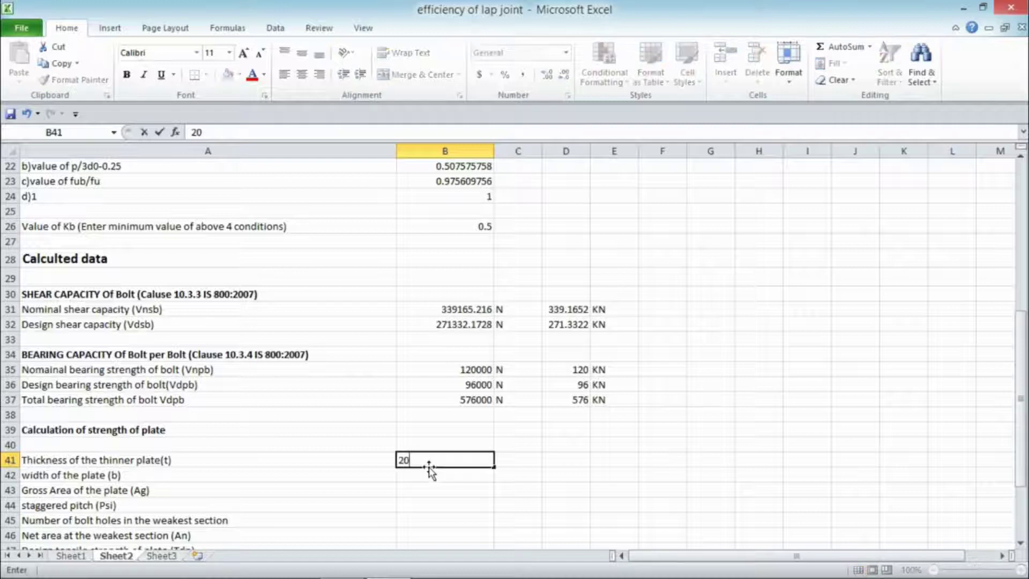
{"action": "key", "text": "Right"}
{"action": "type", "text": "mm"}
{"action": "key", "text": "Return"}
{"action": "key", "text": "Left"}
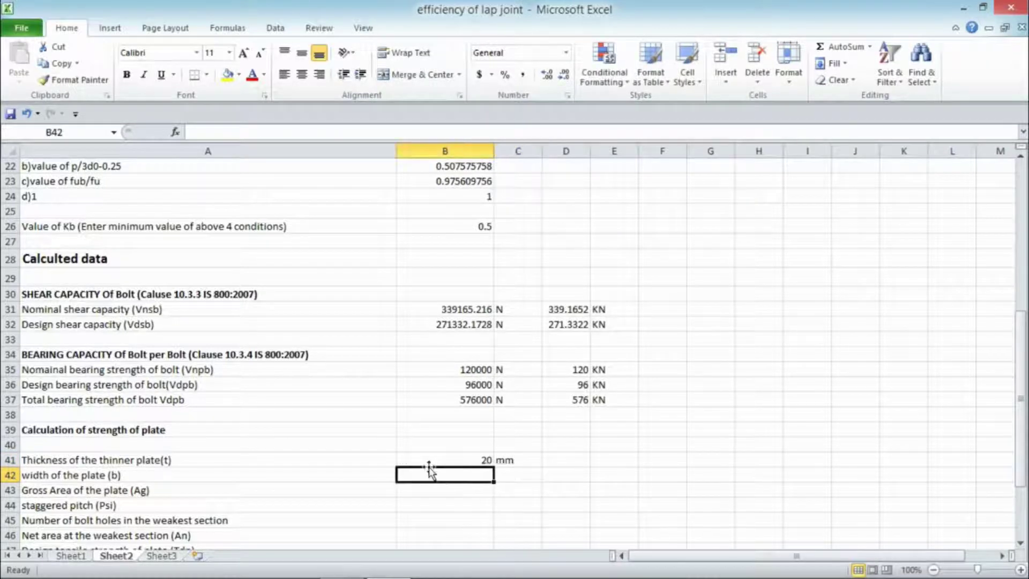
{"action": "type", "text": "180"}
{"action": "key", "text": "Right"}
{"action": "type", "text": "mm"}
{"action": "key", "text": "Return"}
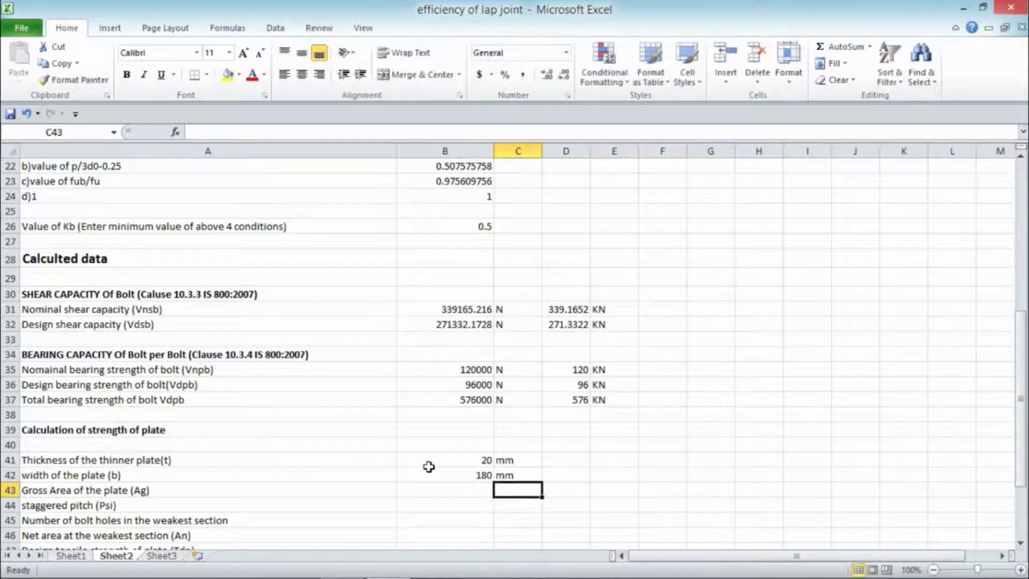
Calculate the gross area of the plate in B43 with =B42*B41 and add the unit mm2 beside it.
{"action": "key", "text": "Left"}
{"action": "type", "text": "="}
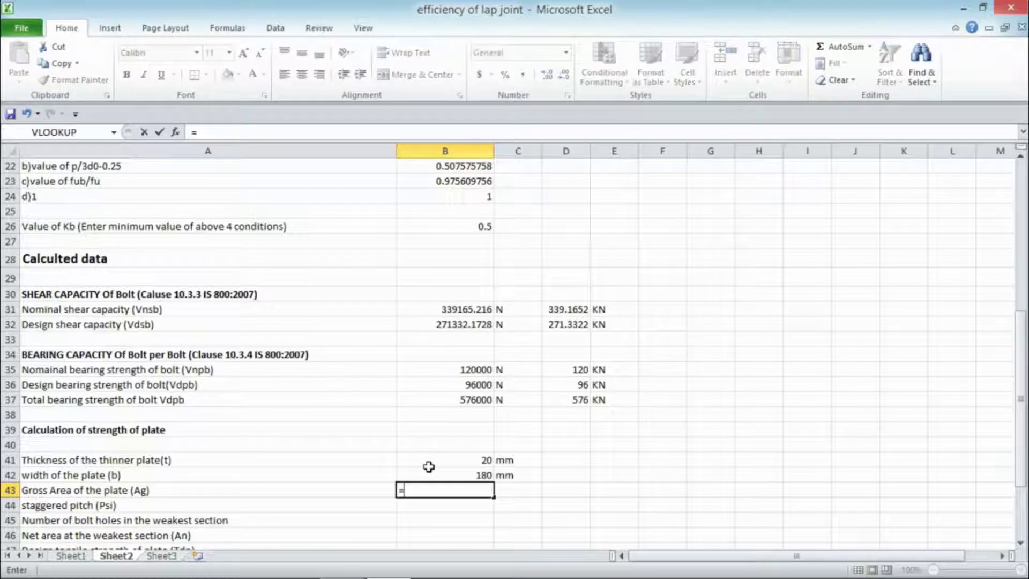
{"action": "left_click", "coordinate": [453, 476]}
{"action": "type", "text": "*"}
{"action": "left_click", "coordinate": [471, 461]}
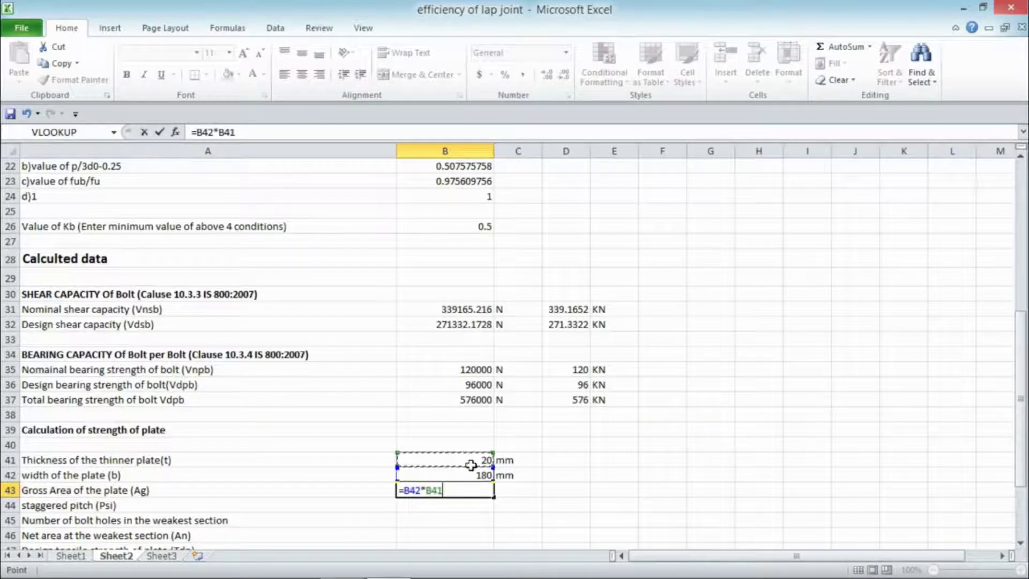
{"action": "key", "text": "Return"}
{"action": "key", "text": "Up"}
{"action": "key", "text": "Right"}
{"action": "type", "text": "mm"}
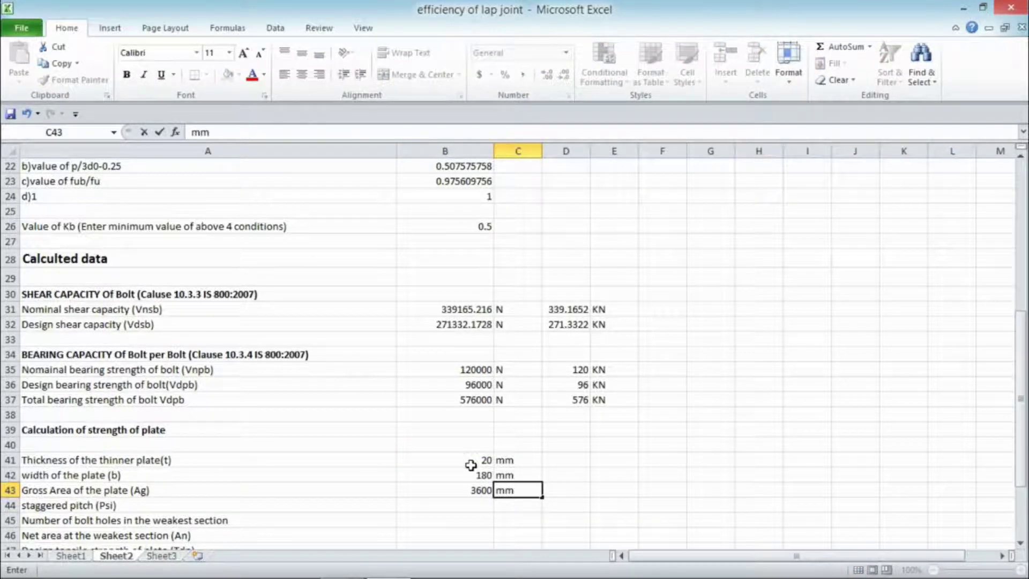
{"action": "type", "text": "2"}
{"action": "key", "text": "Return"}
{"action": "key", "text": "Left"}
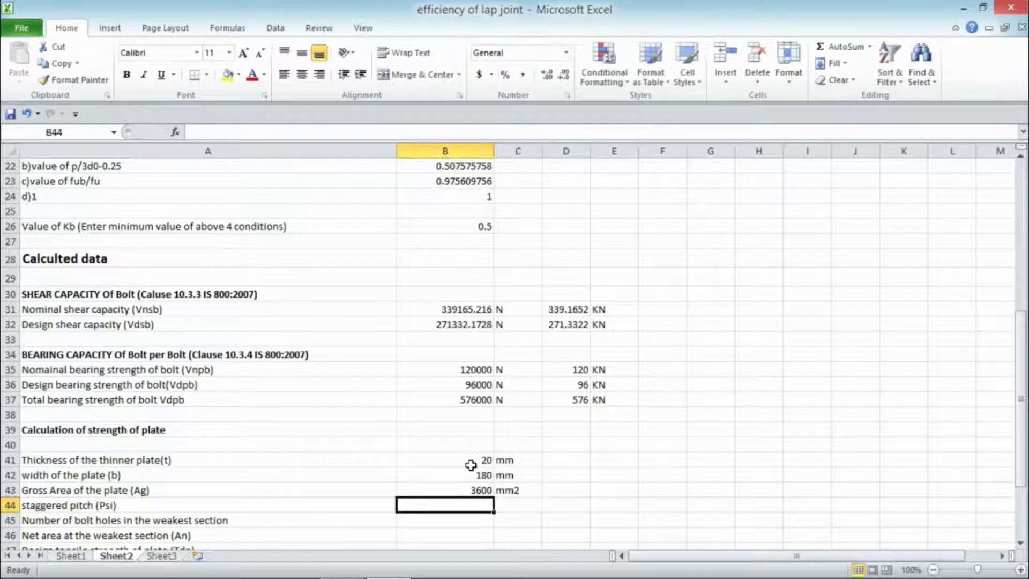
Enter a staggered pitch of 0 mm in row 44 and 3 bolt holes in the weakest section in B45, dismissing the battery notice.
{"action": "type", "text": "0"}
{"action": "key", "text": "Right"}
{"action": "type", "text": "mm"}
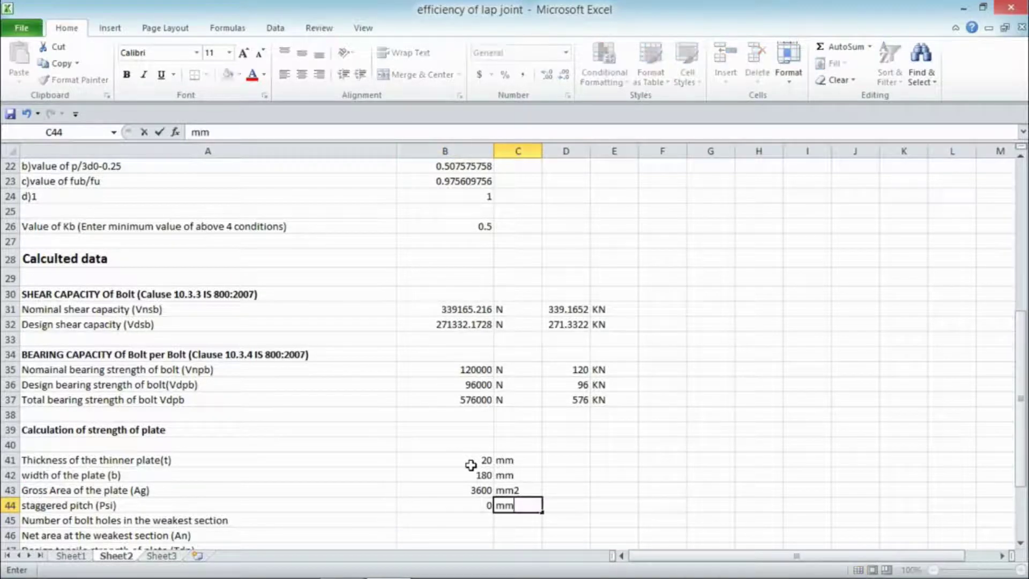
{"action": "key", "text": "Return"}
{"action": "key", "text": "Left"}
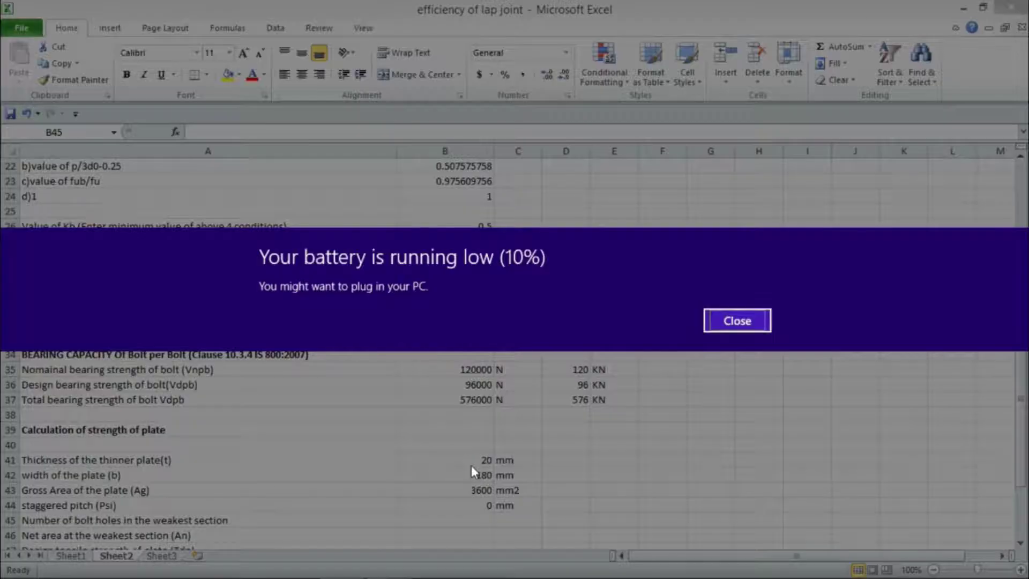
{"action": "left_click", "coordinate": [750, 322]}
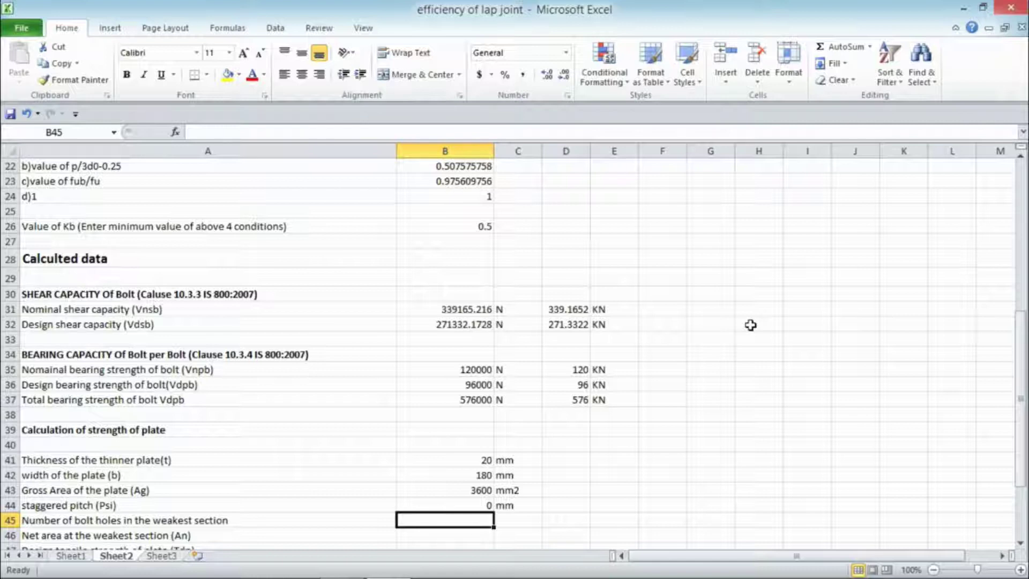
{"action": "type", "text": "3"}
{"action": "key", "text": "Return"}
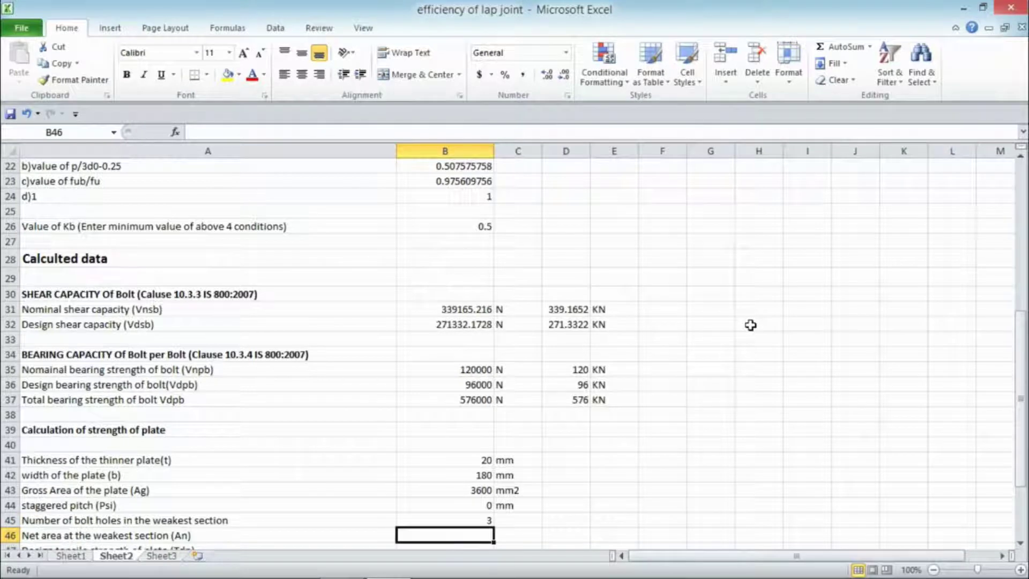
Calculate the net area at the weakest section in B46 with the formula =((B42)-(B45*B15))*(B10).
{"action": "type", "text": "="}
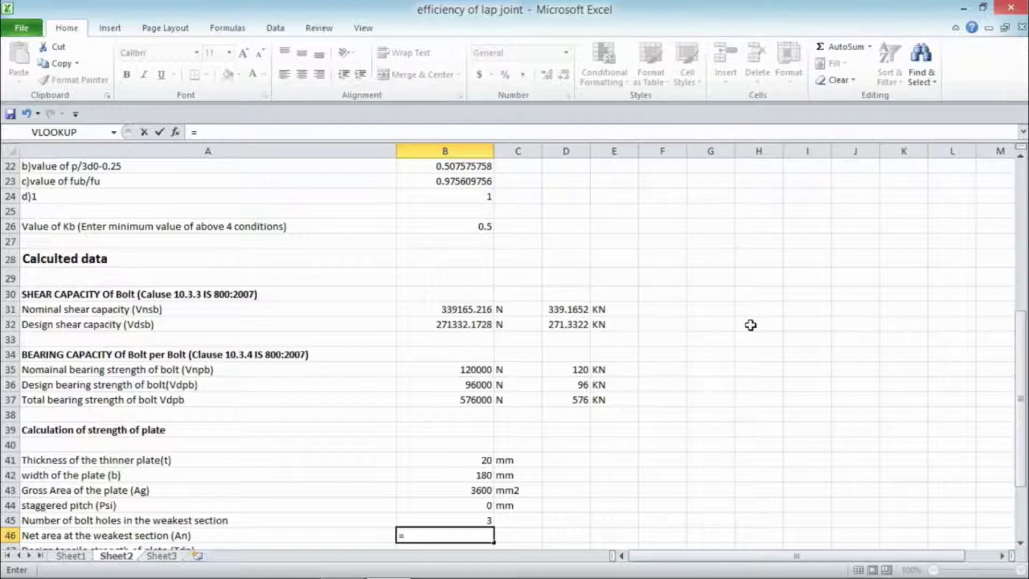
{"action": "type", "text": "(("}
{"action": "left_click", "coordinate": [487, 474]}
{"action": "type", "text": ")-"}
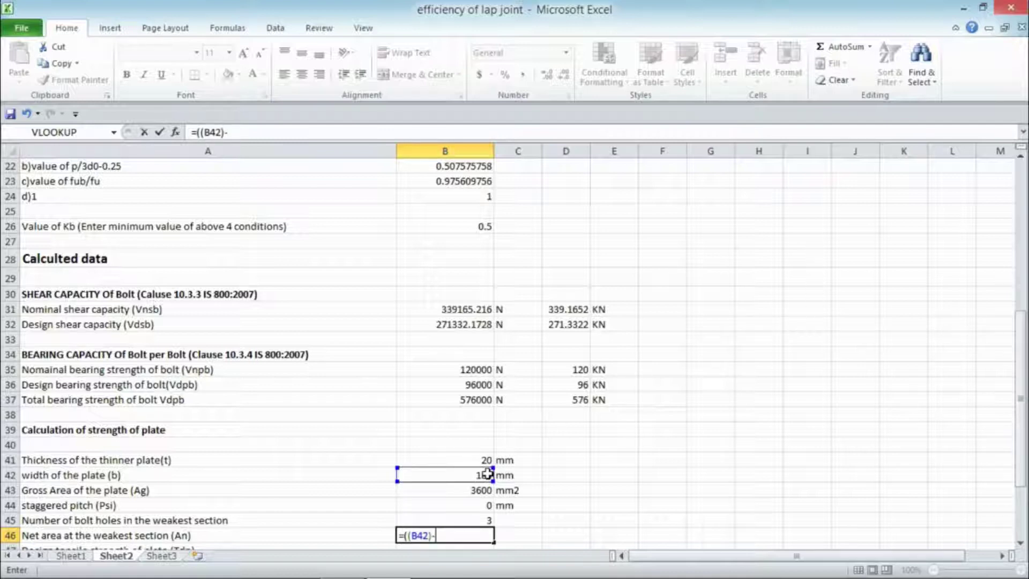
{"action": "type", "text": "("}
{"action": "left_click", "coordinate": [473, 520]}
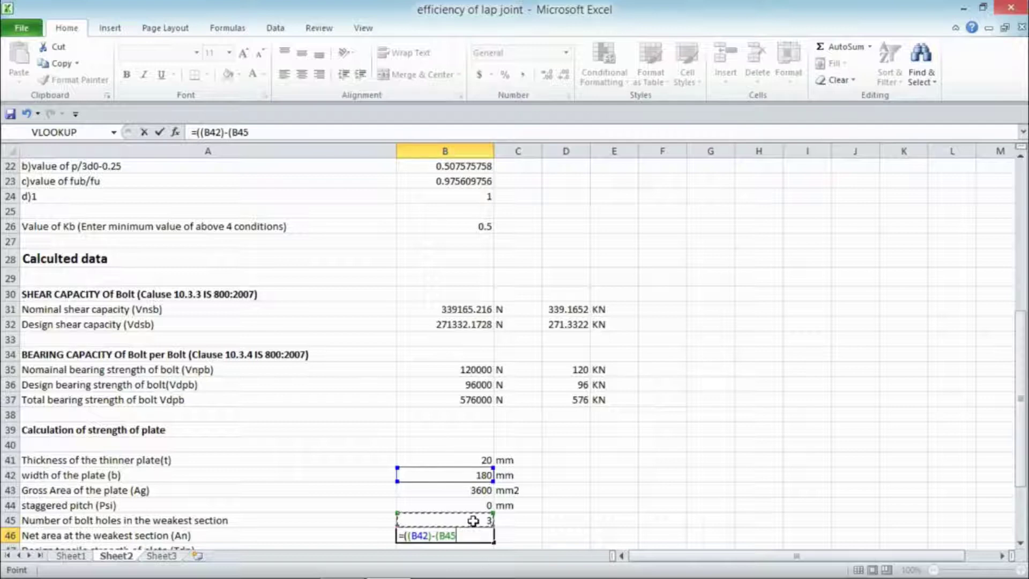
{"action": "type", "text": "*"}
{"action": "left_click", "coordinate": [440, 261]}
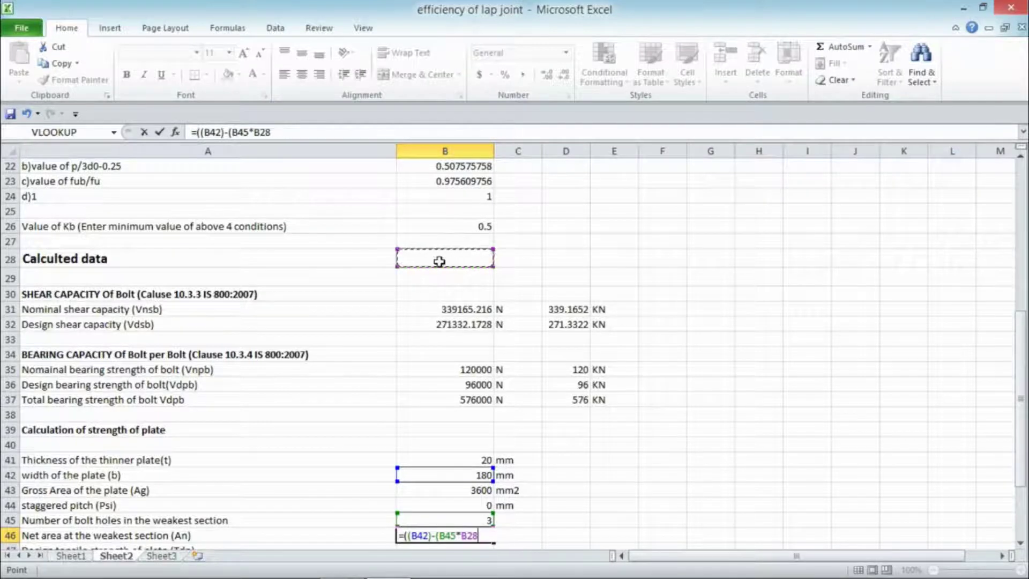
{"action": "key", "text": "Up"}
{"action": "key", "text": "Up"}
{"action": "key", "text": "Up"}
{"action": "key", "text": "Up"}
{"action": "key", "text": "Up"}
{"action": "key", "text": "Up"}
{"action": "key", "text": "Up"}
{"action": "key", "text": "Up"}
{"action": "key", "text": "Up"}
{"action": "key", "text": "Up"}
{"action": "key", "text": "Up"}
{"action": "key", "text": "Up"}
{"action": "key", "text": "Up"}
{"action": "key", "text": "Up"}
{"action": "key", "text": "Up"}
{"action": "key", "text": "Up"}
{"action": "key", "text": "Up"}
{"action": "key", "text": "Up"}
{"action": "key", "text": "Up"}
{"action": "key", "text": "Up"}
{"action": "key", "text": "Down"}
{"action": "key", "text": "Down"}
{"action": "key", "text": "Down"}
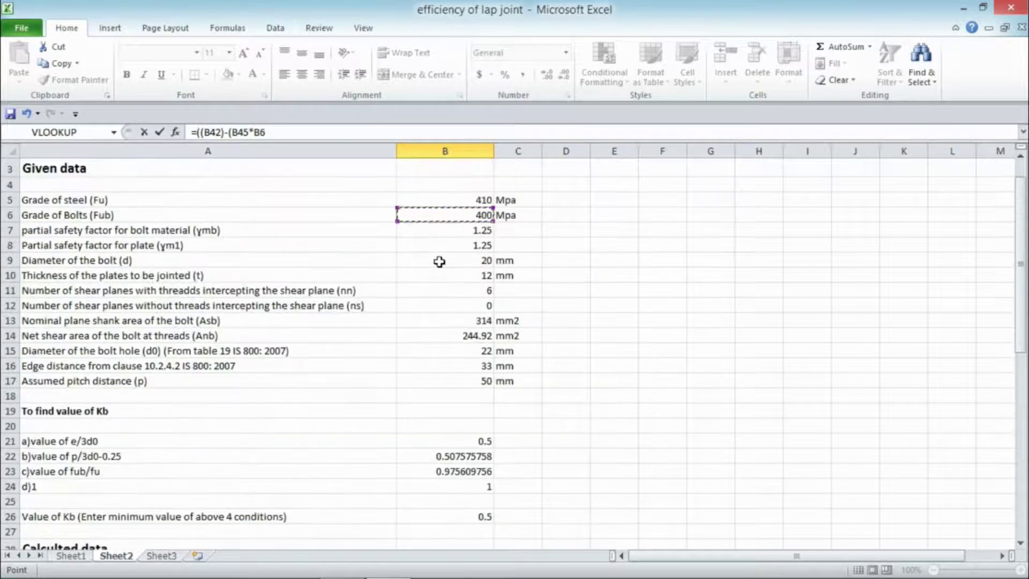
{"action": "key", "text": "Down"}
{"action": "key", "text": "Down"}
{"action": "key", "text": "Down"}
{"action": "key", "text": "Down"}
{"action": "key", "text": "Down"}
{"action": "key", "text": "Down"}
{"action": "key", "text": "Down"}
{"action": "key", "text": "Down"}
{"action": "key", "text": "Down"}
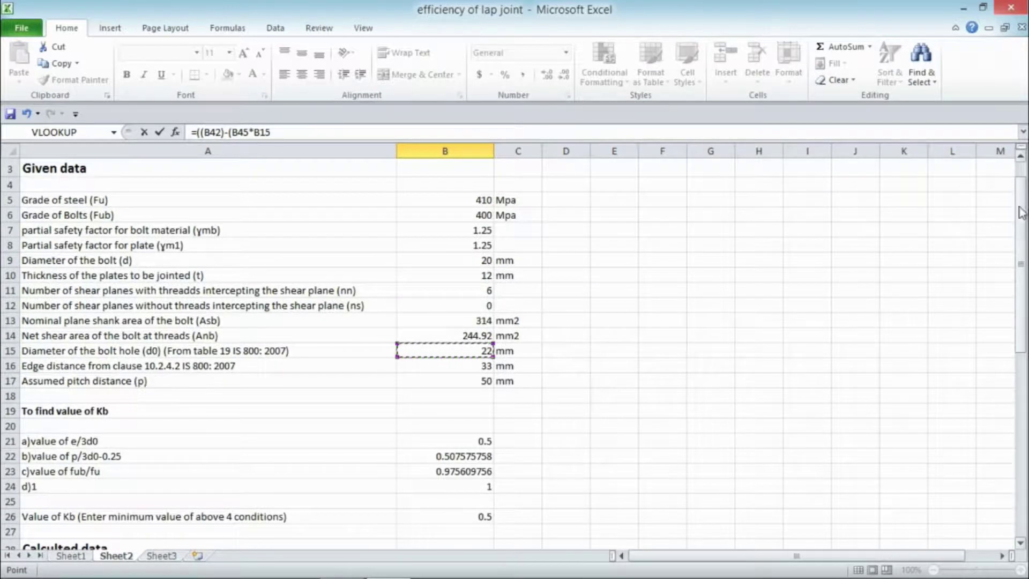
{"action": "left_click_drag", "start_coordinate": [1021, 212], "coordinate": [995, 437]}
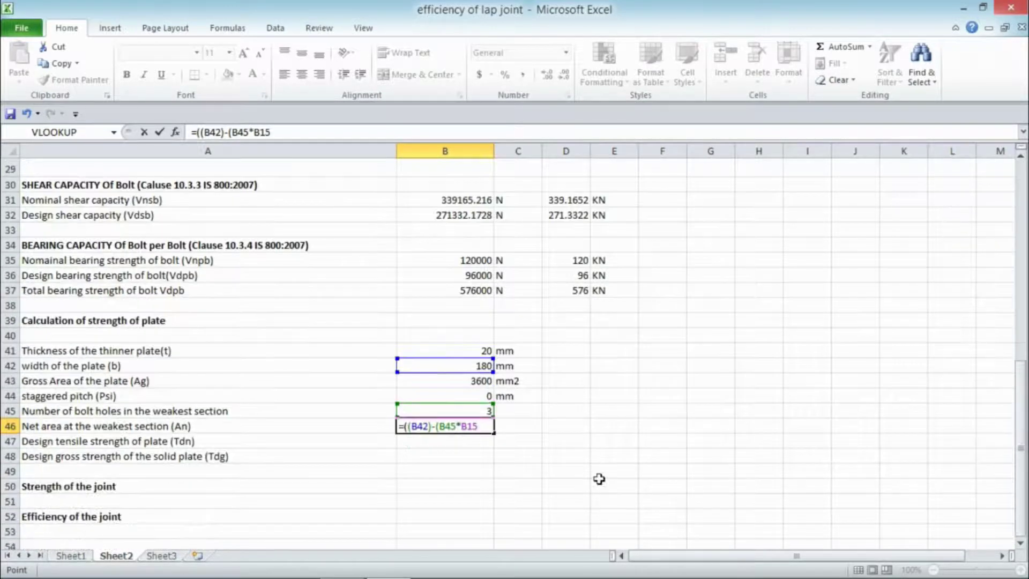
{"action": "type", "text": "))*("}
{"action": "left_click_drag", "start_coordinate": [1023, 410], "coordinate": [1023, 271]}
{"action": "left_click", "coordinate": [463, 230]}
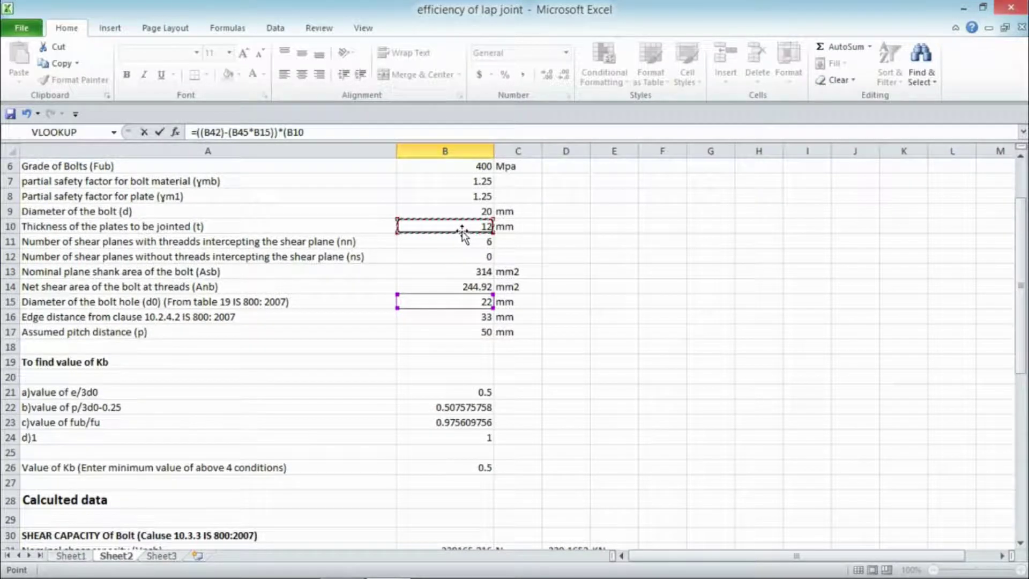
{"action": "left_click_drag", "start_coordinate": [1023, 212], "coordinate": [1023, 256]}
{"action": "type", "text": ")"}
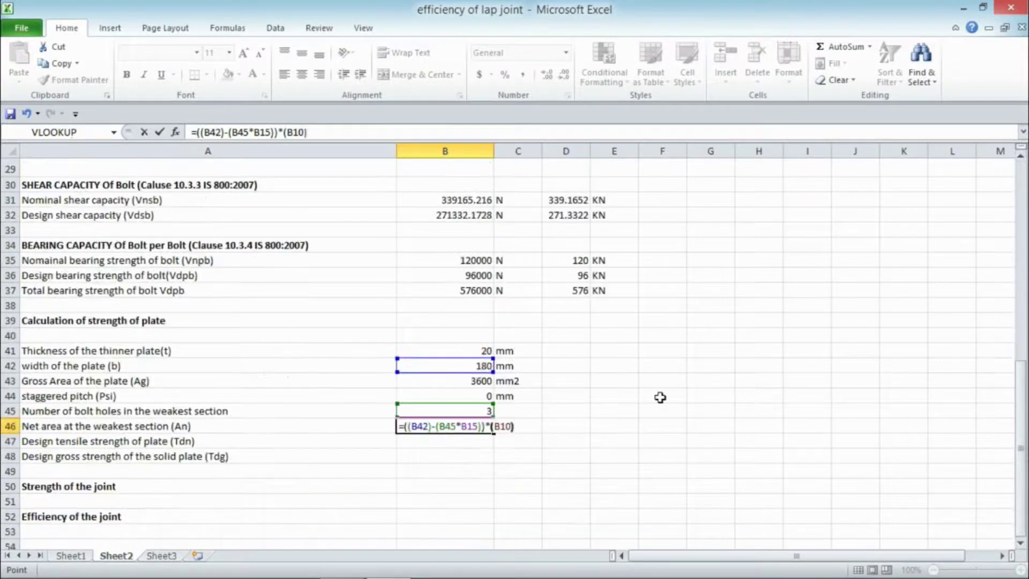
{"action": "key", "text": "Return"}
{"action": "key", "text": "Up"}
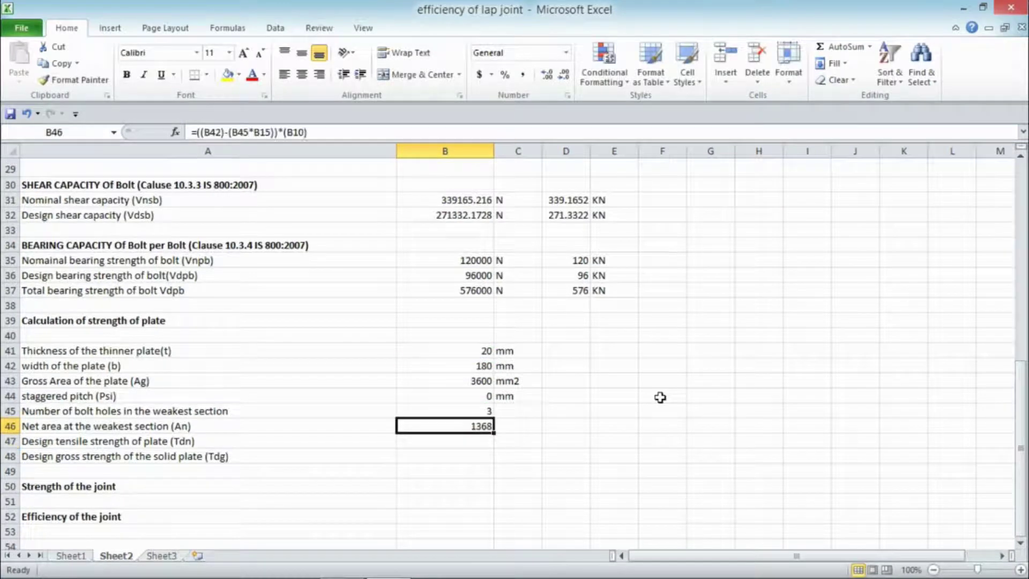
Add the unit mm2 in C46 for the net area and move to the design tensile strength cell B47.
{"action": "key", "text": "Right"}
{"action": "type", "text": "mm2"}
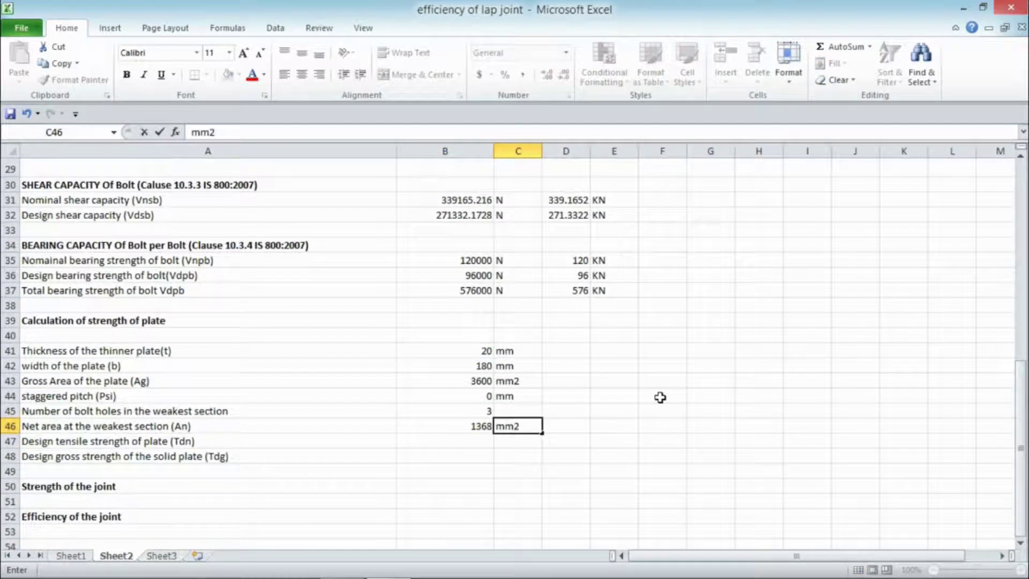
{"action": "key", "text": "Return"}
{"action": "key", "text": "Down"}
{"action": "key", "text": "Left"}
{"action": "key", "text": "Up"}
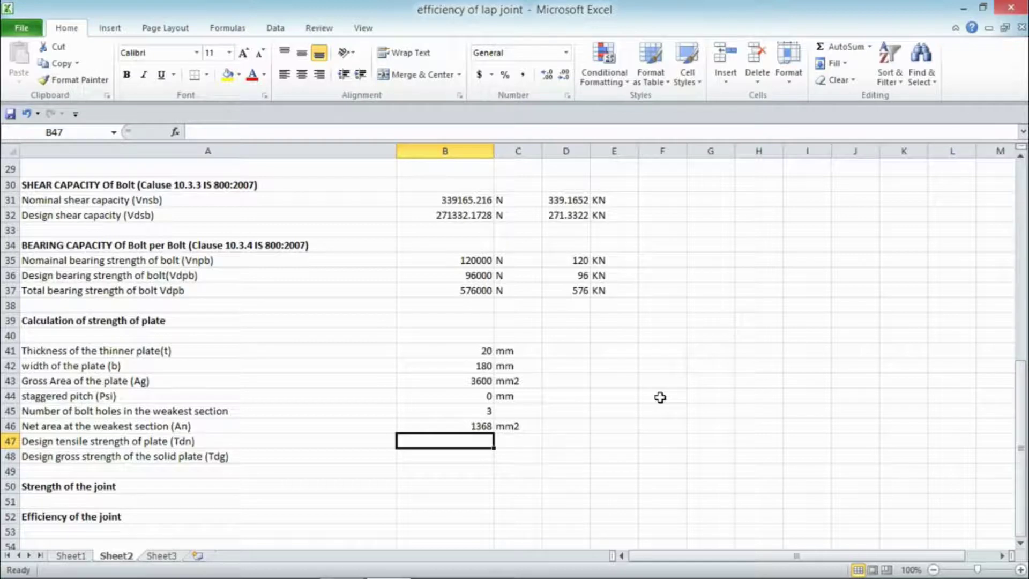
Correct the net area formula in B46 to multiply by the thinner plate's thickness in B41: =((B42)-(B45*B15))*(B41).
{"action": "left_click", "coordinate": [470, 426]}
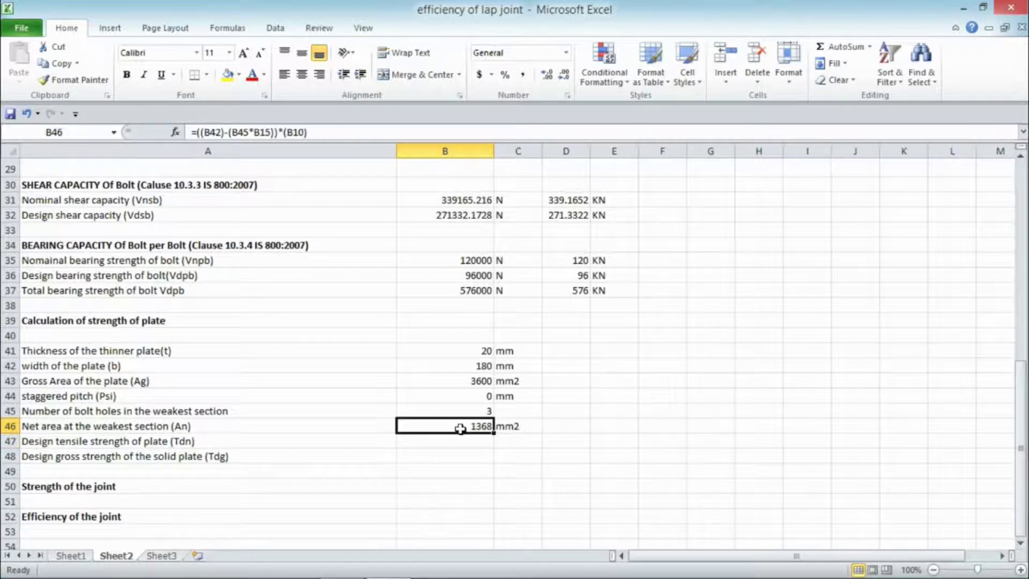
{"action": "left_click", "coordinate": [304, 132]}
{"action": "key", "text": "BackSpace"}
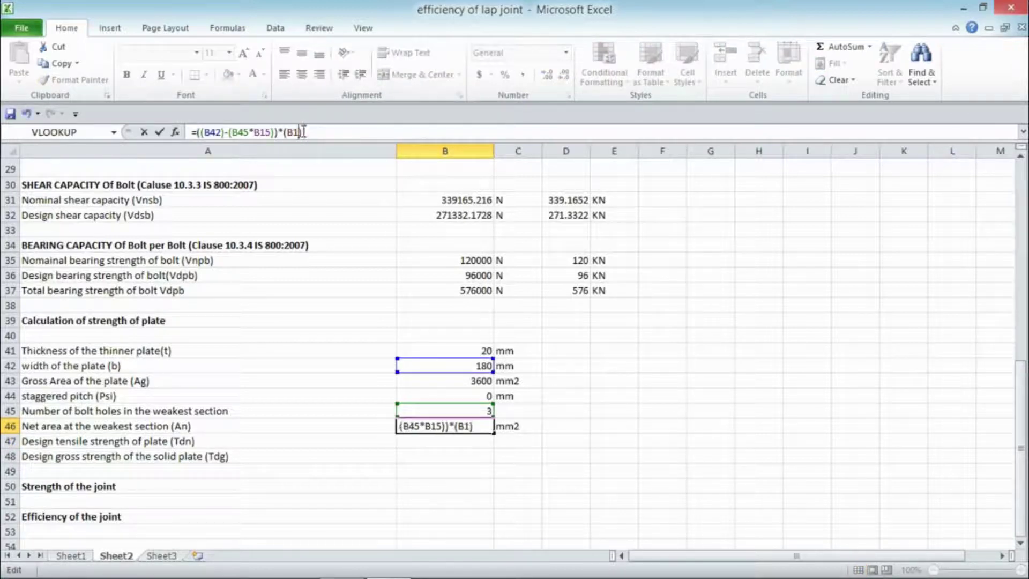
{"action": "key", "text": "BackSpace"}
{"action": "type", "text": "41)"}
{"action": "key", "text": "Return"}
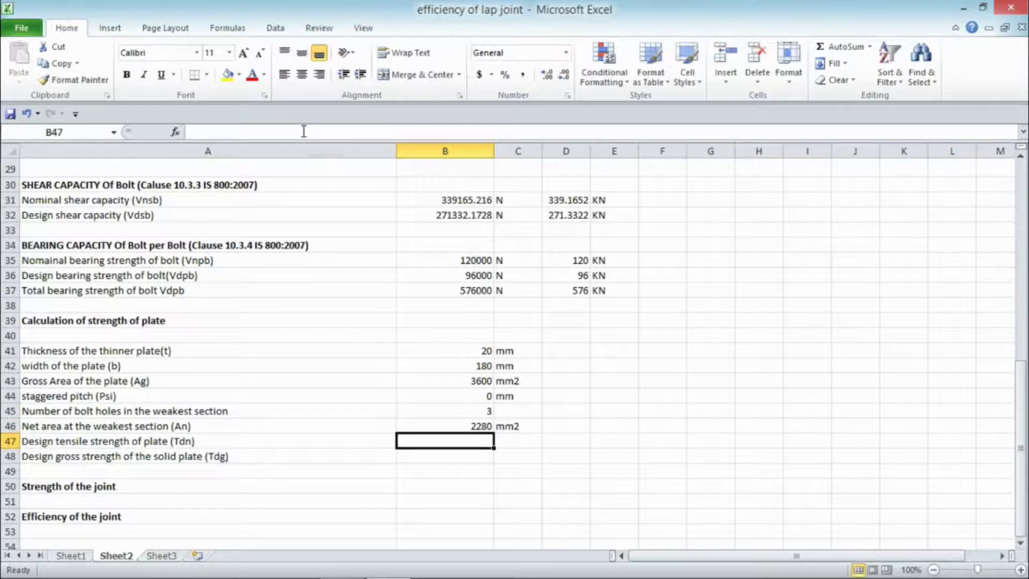
Calculate the design tensile strength of the plate in B47 with the formula =((0.9*B5*B46)/(B8)).
{"action": "type", "text": "="}
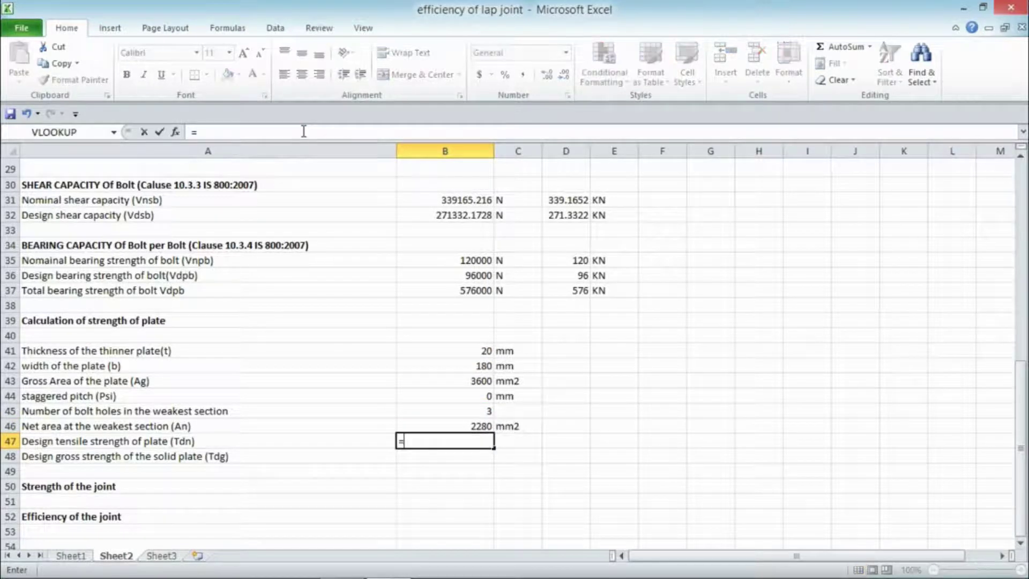
{"action": "type", "text": "((0.9*"}
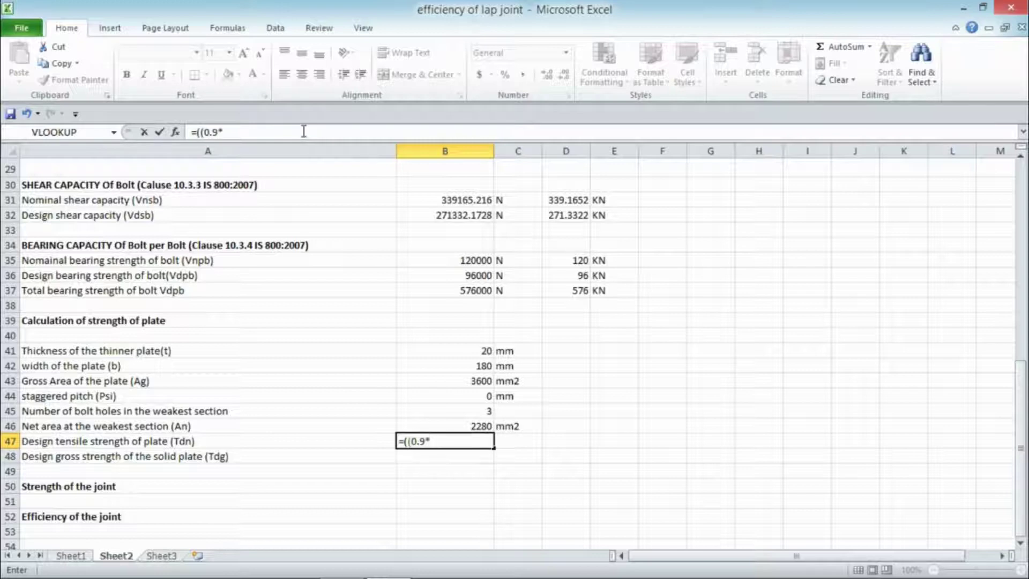
{"action": "key", "text": "Up"}
{"action": "key", "text": "Up"}
{"action": "key", "text": "Up"}
{"action": "key", "text": "Up"}
{"action": "key", "text": "Up"}
{"action": "key", "text": "Up"}
{"action": "key", "text": "Up"}
{"action": "key", "text": "Up"}
{"action": "key", "text": "Up"}
{"action": "key", "text": "Up"}
{"action": "key", "text": "Up"}
{"action": "key", "text": "Up"}
{"action": "key", "text": "Up"}
{"action": "key", "text": "Up"}
{"action": "key", "text": "Up"}
{"action": "key", "text": "Up"}
{"action": "key", "text": "Up"}
{"action": "key", "text": "Up"}
{"action": "key", "text": "Up"}
{"action": "key", "text": "Up"}
{"action": "key", "text": "Up"}
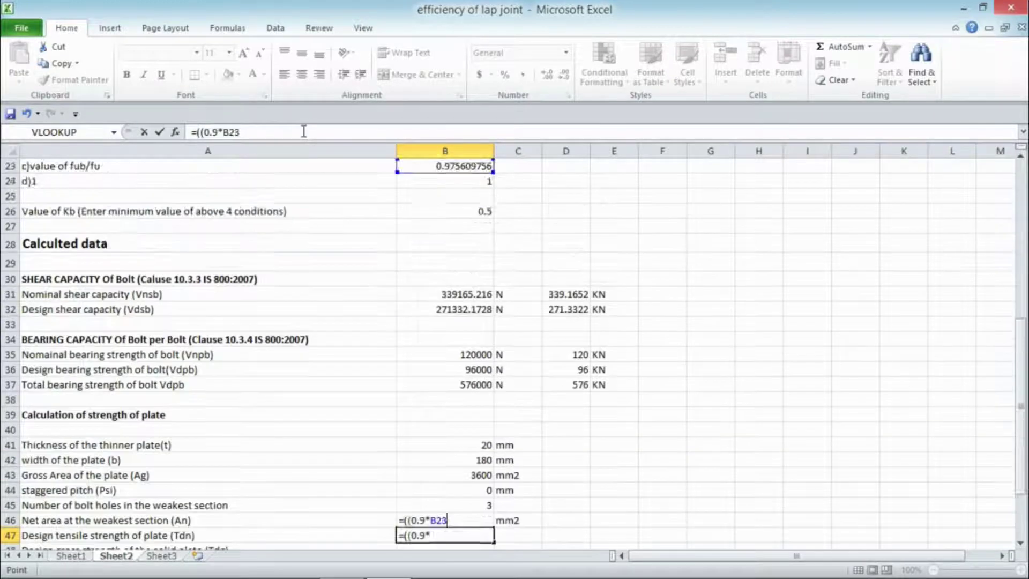
{"action": "key", "text": "Down"}
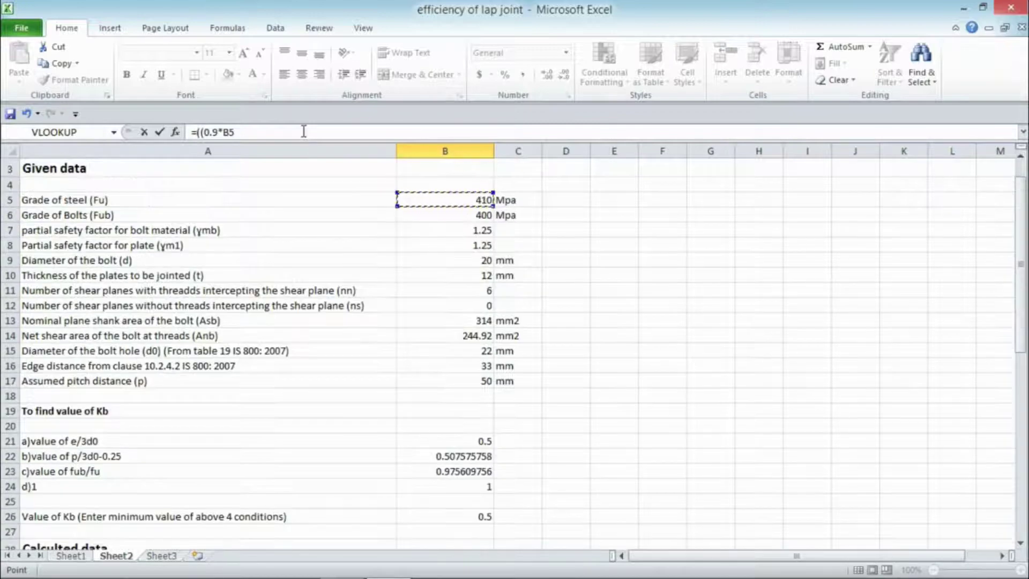
{"action": "type", "text": "*"}
{"action": "left_click_drag", "start_coordinate": [1020, 343], "coordinate": [1021, 538]}
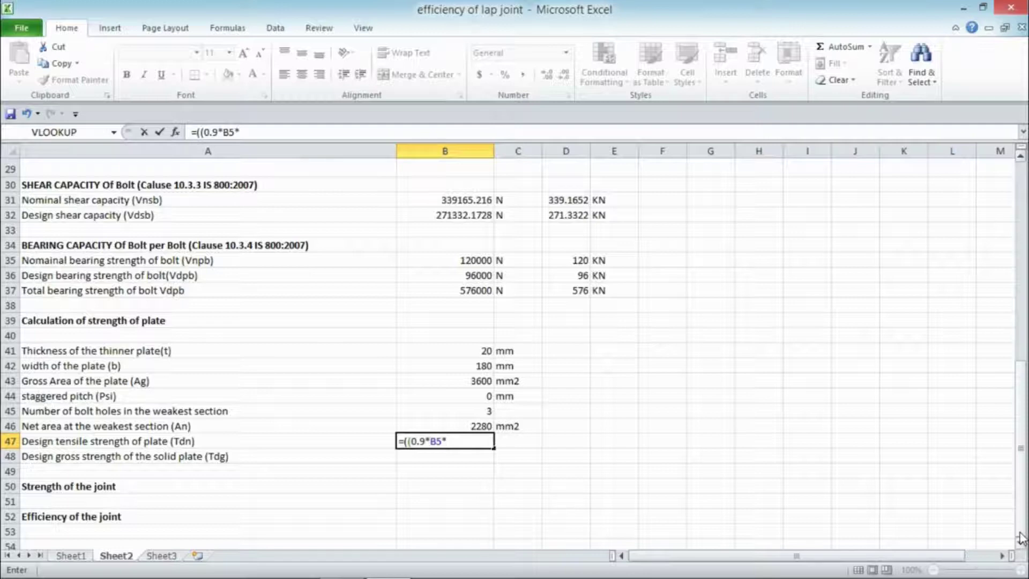
{"action": "left_click", "coordinate": [469, 426]}
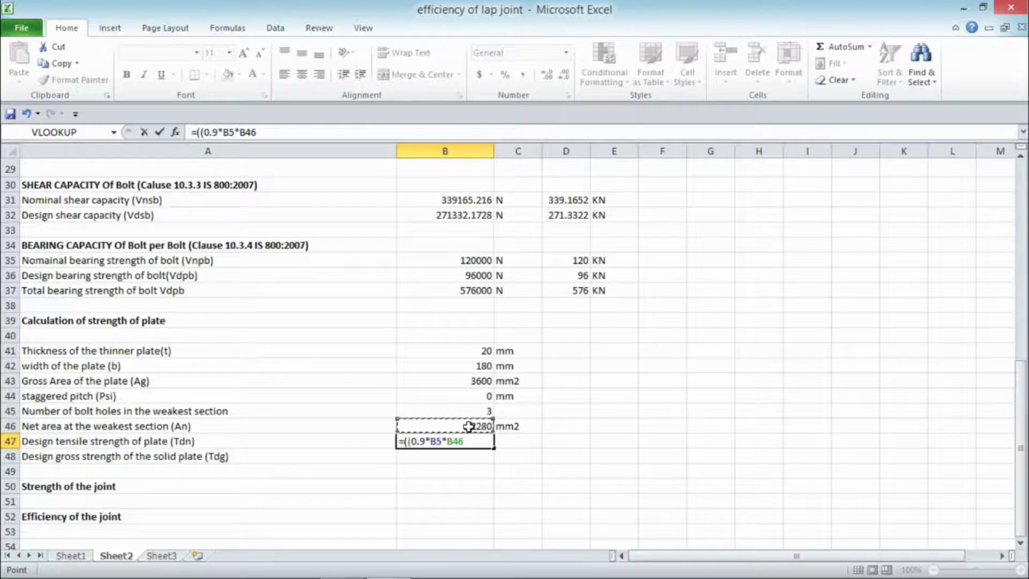
{"action": "type", "text": ")/("}
{"action": "left_click_drag", "start_coordinate": [1021, 464], "coordinate": [1021, 315]}
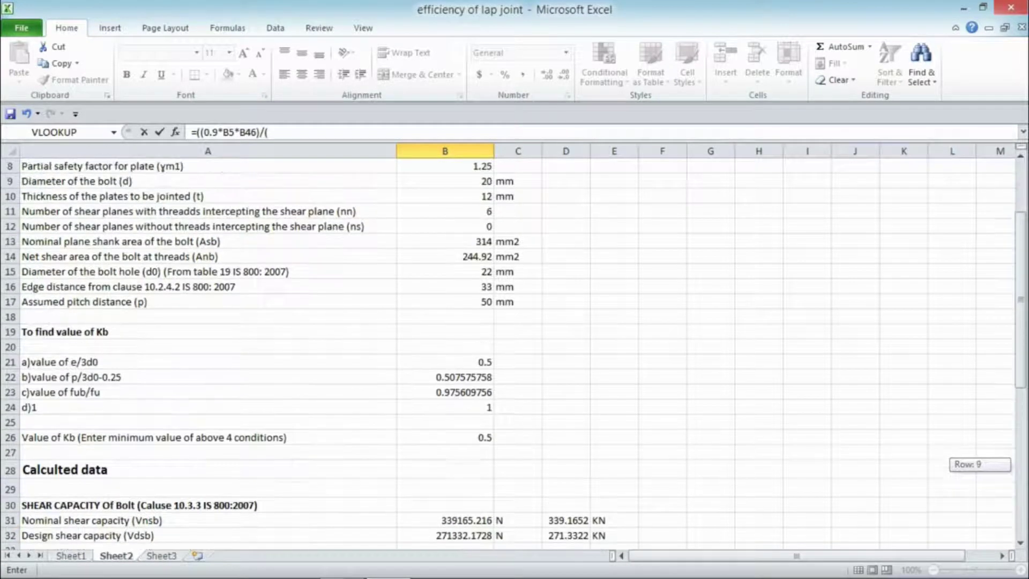
{"action": "scroll", "coordinate": [911, 290], "scroll_direction": "up", "scroll_amount": 1}
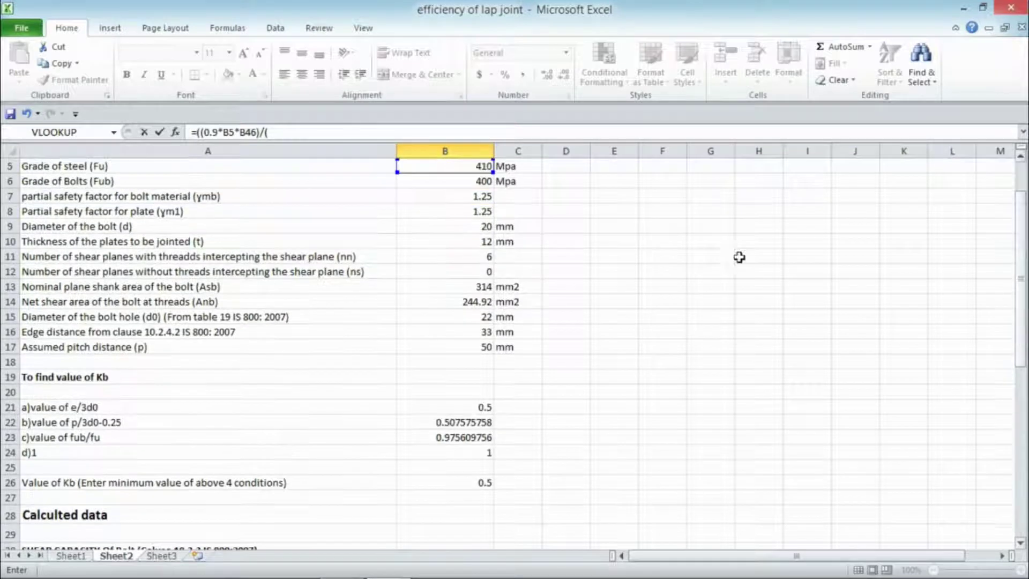
{"action": "left_click", "coordinate": [458, 211]}
{"action": "left_click_drag", "start_coordinate": [1021, 239], "coordinate": [1020, 399]}
{"action": "type", "text": "))"}
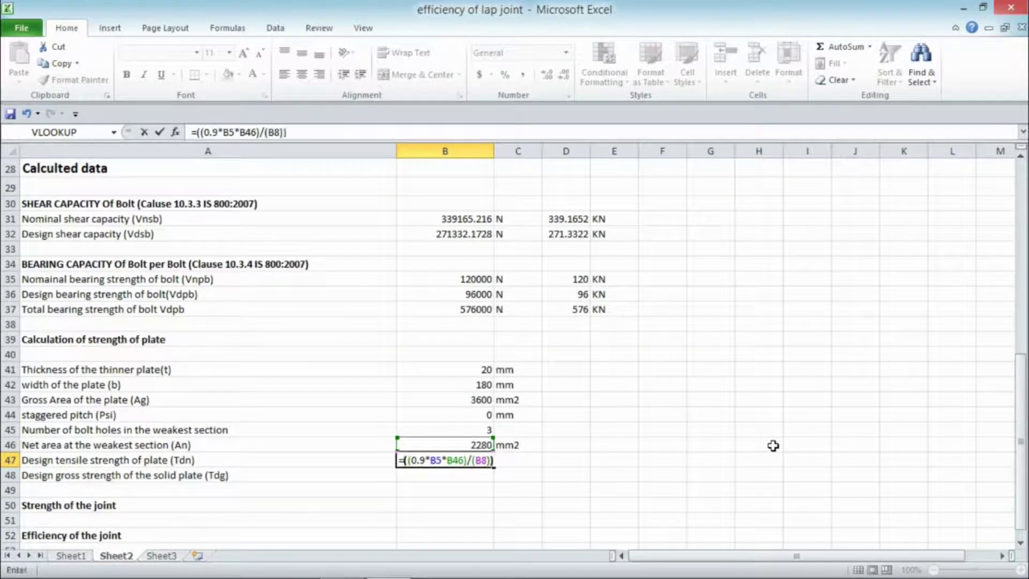
{"action": "key", "text": "Return"}
Add the unit N in C47 and convert the tensile strength in D47 with =B47/1000, labelled KN in E47.
{"action": "key", "text": "Up"}
{"action": "key", "text": "Right"}
{"action": "type", "text": "N"}
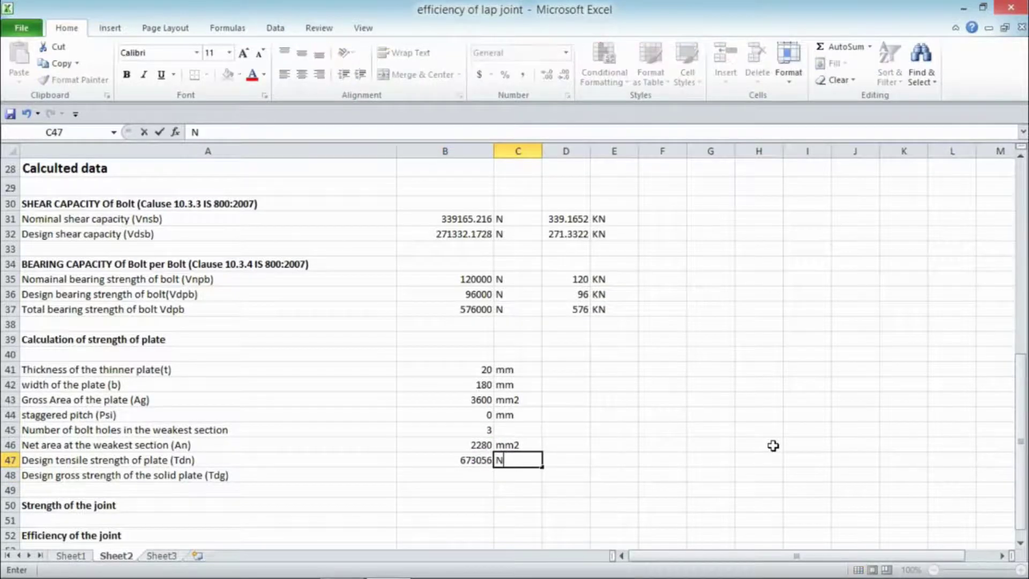
{"action": "key", "text": "Right"}
{"action": "type", "text": "="}
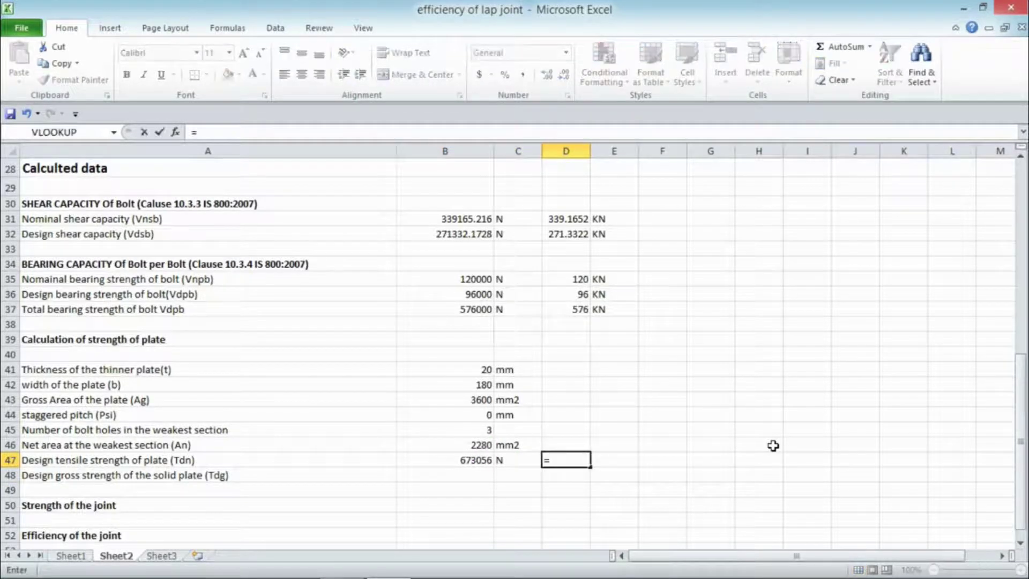
{"action": "key", "text": "Left"}
{"action": "key", "text": "Left"}
{"action": "type", "text": "/1000"}
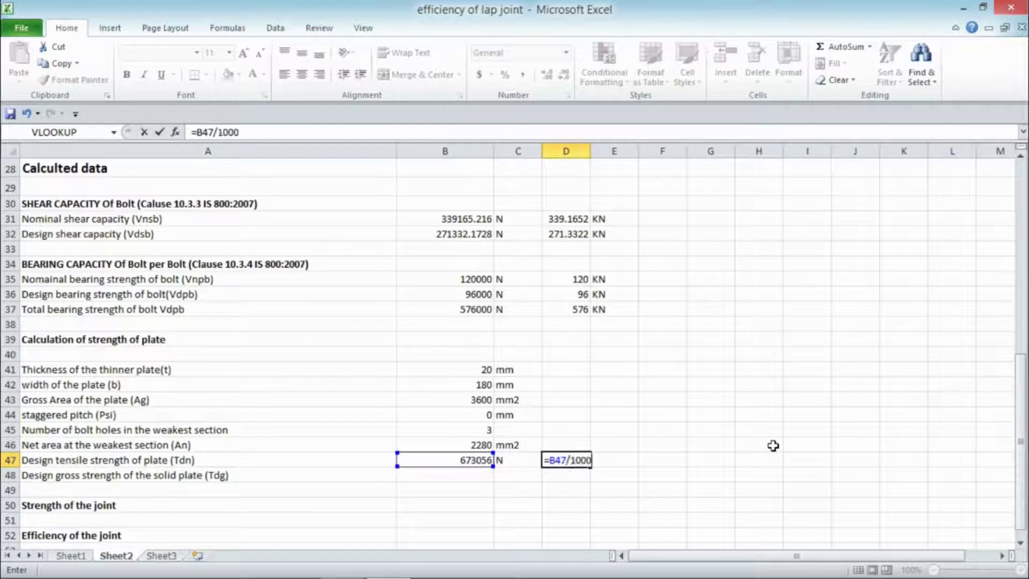
{"action": "key", "text": "Return"}
{"action": "key", "text": "Up"}
{"action": "key", "text": "Right"}
{"action": "type", "text": "KN"}
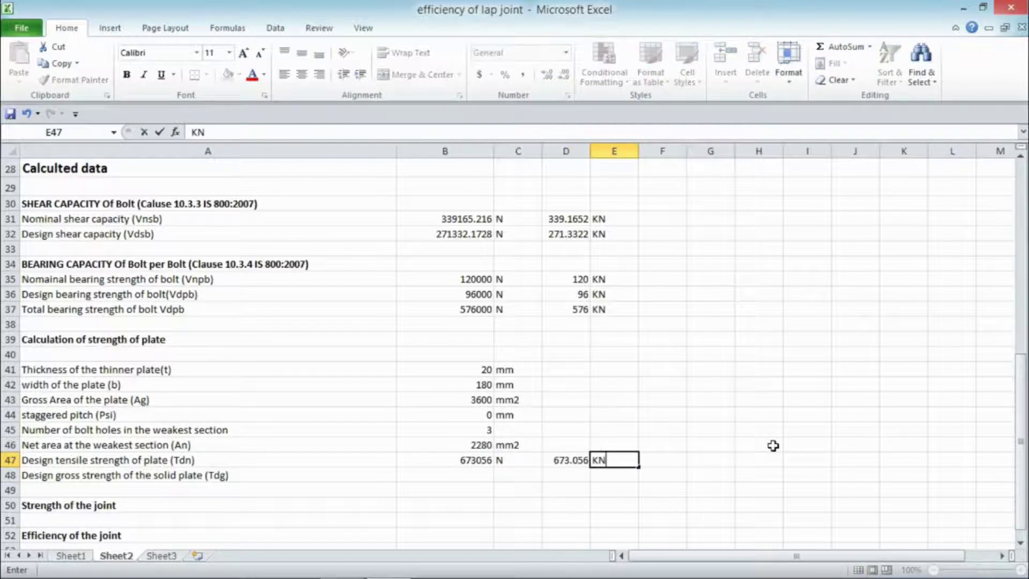
{"action": "key", "text": "Return"}
{"action": "key", "text": "Left"}
{"action": "key", "text": "Left"}
{"action": "key", "text": "Left"}
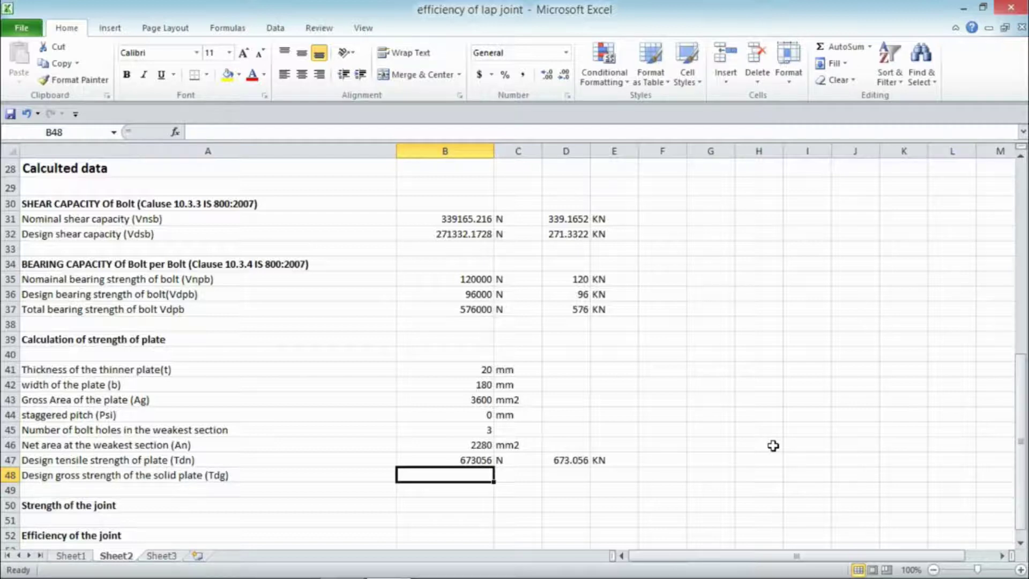
{"action": "type", "text": "="}
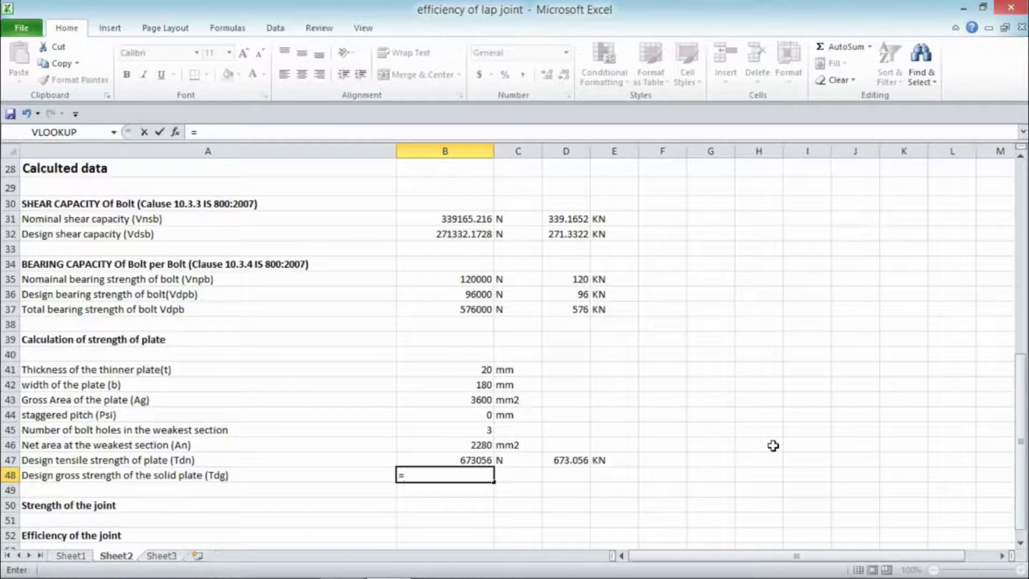
{"action": "left_click", "coordinate": [10, 353]}
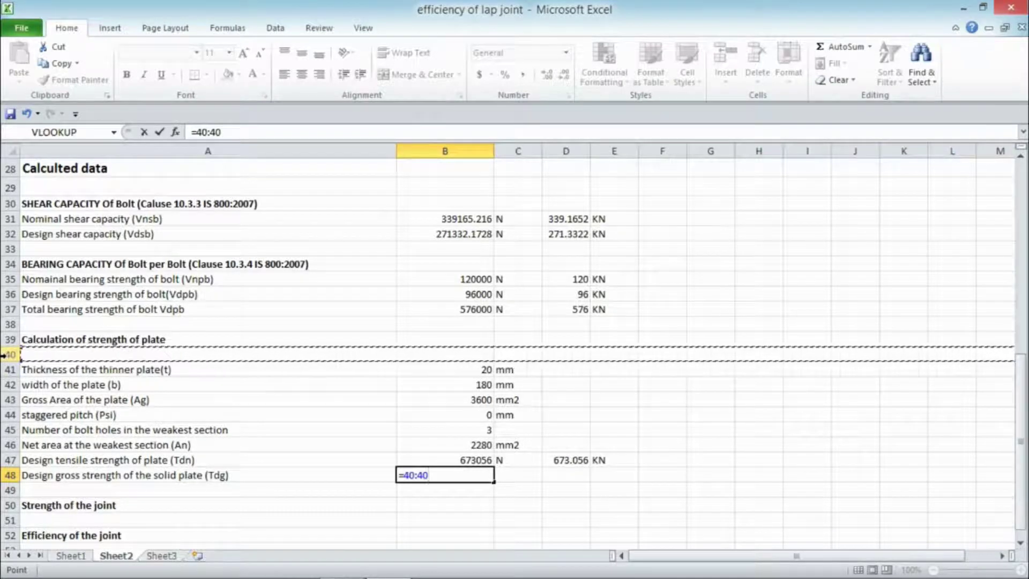
{"action": "left_click", "coordinate": [322, 279]}
{"action": "left_click", "coordinate": [389, 503]}
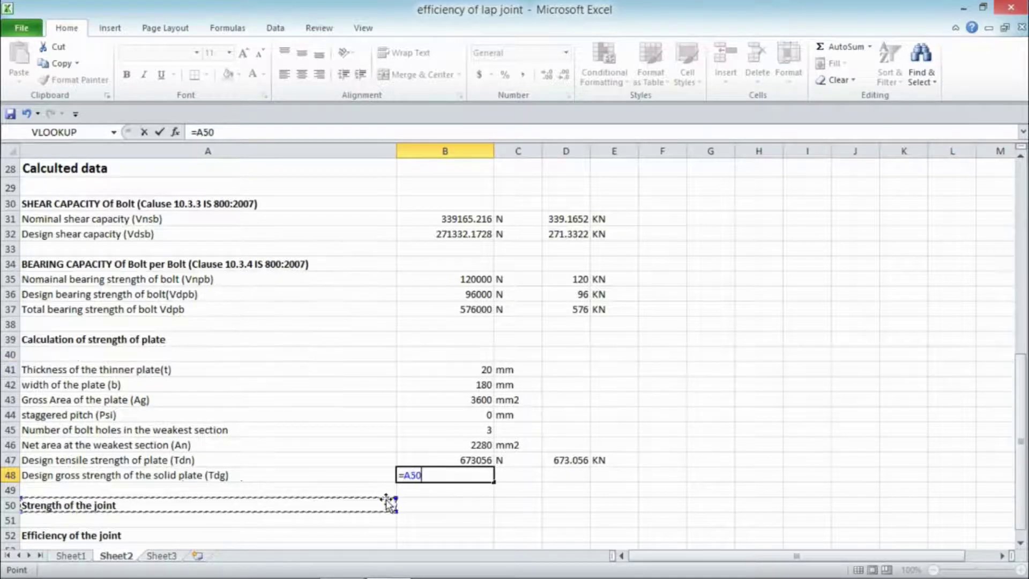
{"action": "key", "text": "Escape"}
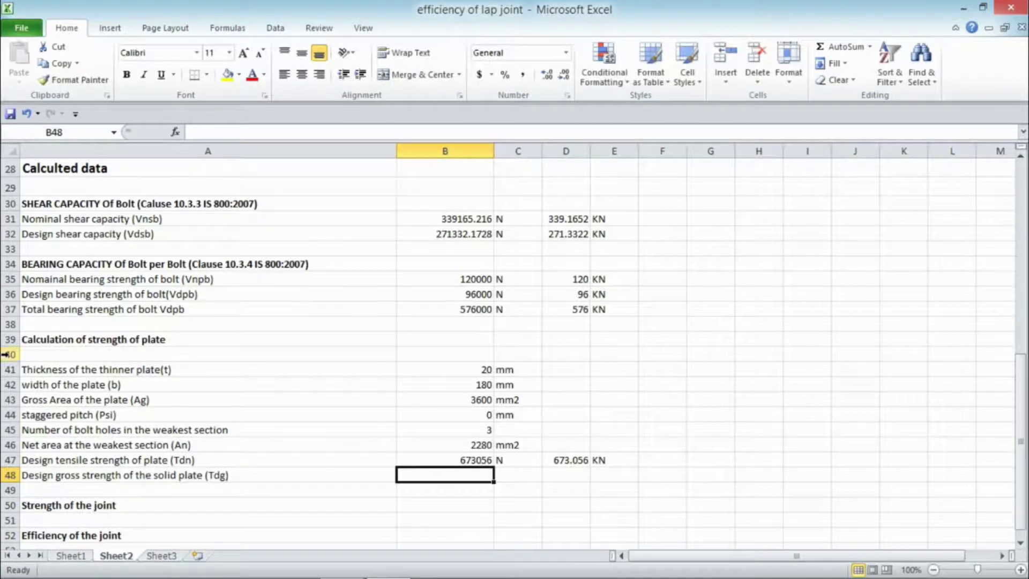
Insert a row above the thinner plate's thickness and enter "Yeild strength of steel" there with the value 250 and unit Mpa.
{"action": "right_click", "coordinate": [6, 354]}
{"action": "left_click", "coordinate": [48, 452]}
{"action": "left_click", "coordinate": [153, 372]}
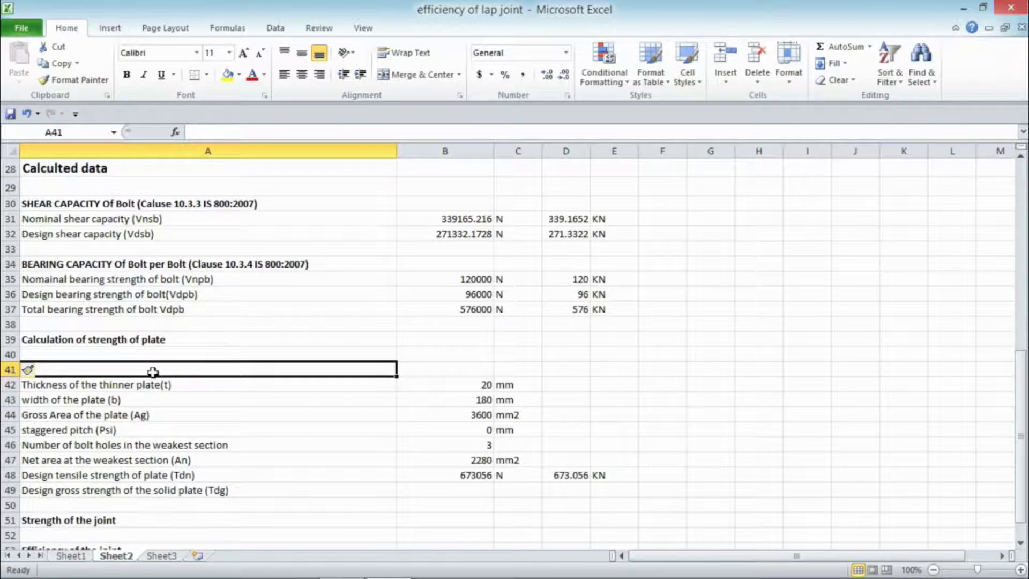
{"action": "type", "text": "Yeild strength"}
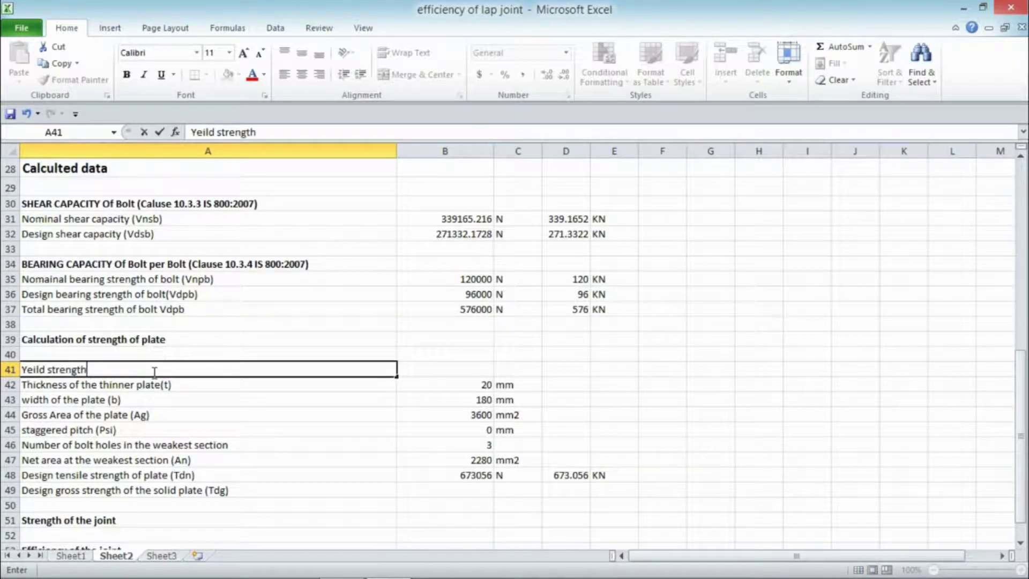
{"action": "type", "text": " of steel"}
{"action": "key", "text": "Tab"}
{"action": "type", "text": "250"}
{"action": "key", "text": "Tab"}
{"action": "type", "text": "M"}
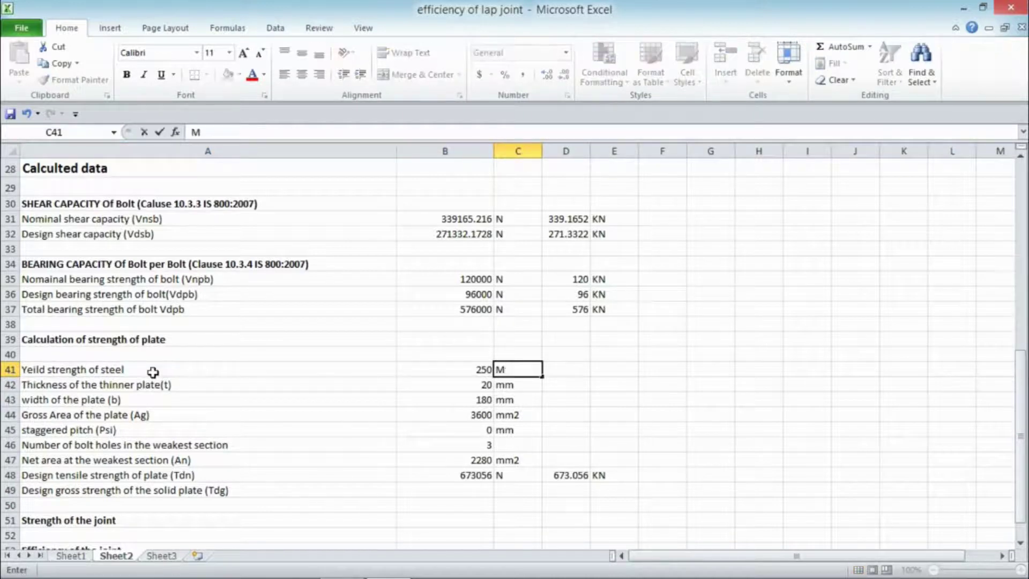
{"action": "type", "text": "pa"}
Enter the formula =(B44*B41)/B18 in B49 for the design gross strength of the solid plate.
{"action": "key", "text": "Down"}
{"action": "key", "text": "Down"}
{"action": "key", "text": "Down"}
{"action": "key", "text": "Down"}
{"action": "key", "text": "Down"}
{"action": "key", "text": "Down"}
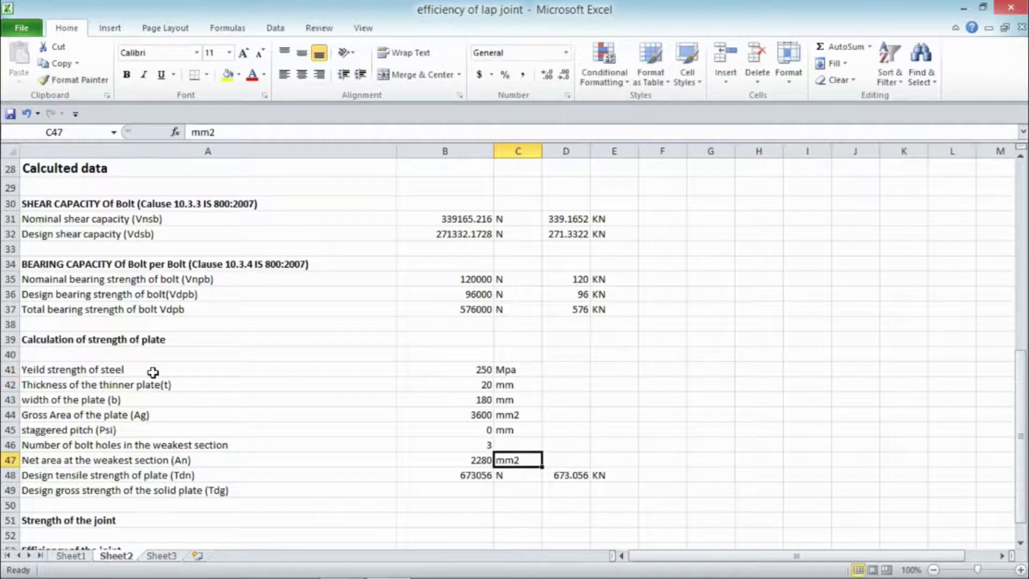
{"action": "key", "text": "Down"}
{"action": "key", "text": "Down"}
{"action": "key", "text": "Left"}
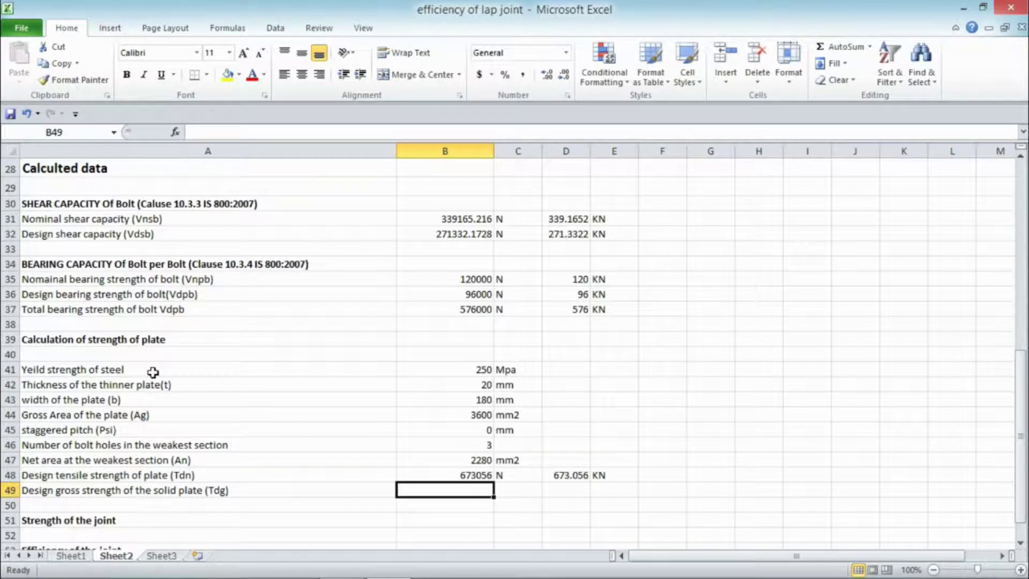
{"action": "type", "text": "="}
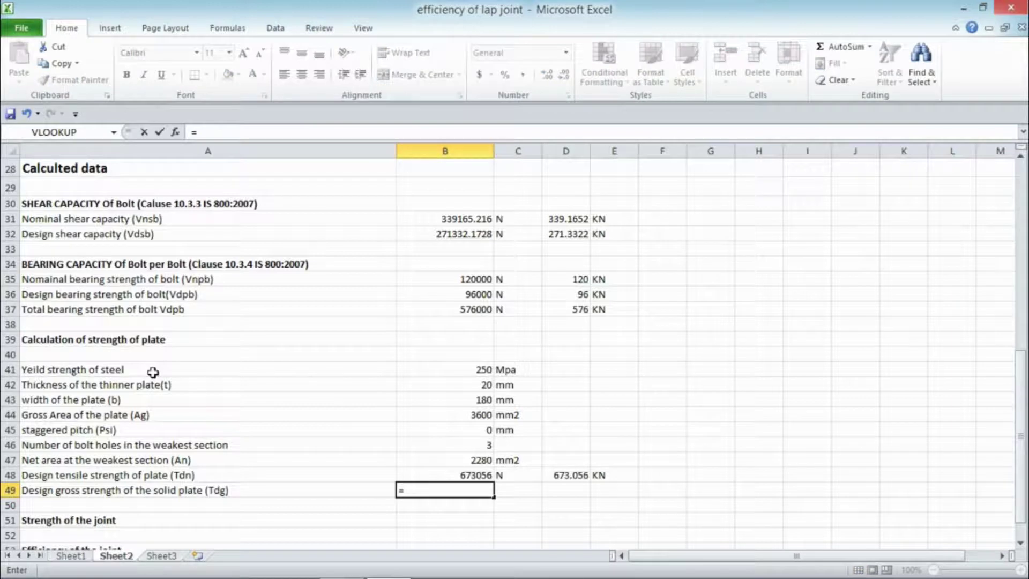
{"action": "type", "text": "("}
{"action": "left_click", "coordinate": [436, 414]}
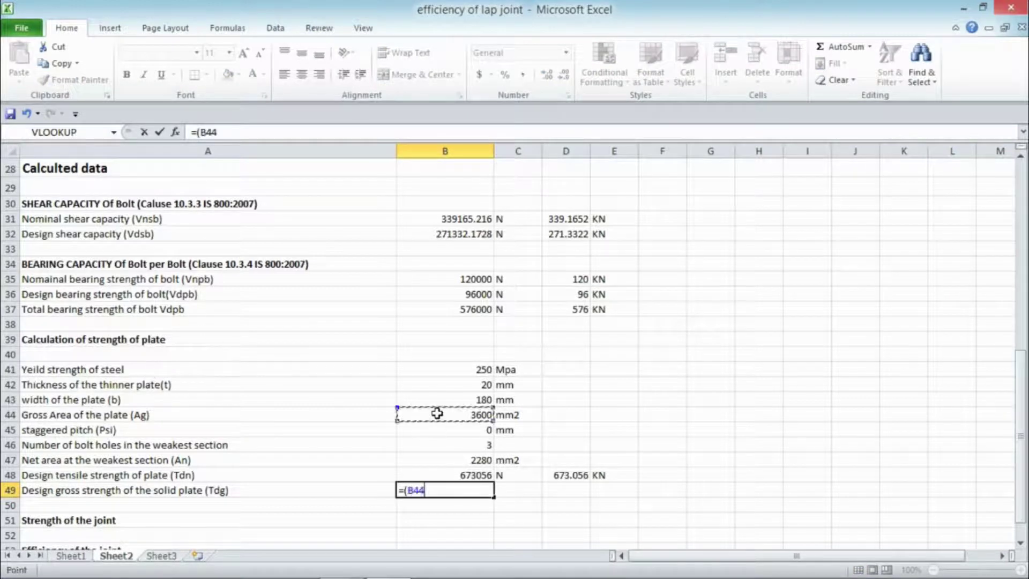
{"action": "type", "text": "*"}
{"action": "left_click", "coordinate": [473, 370]}
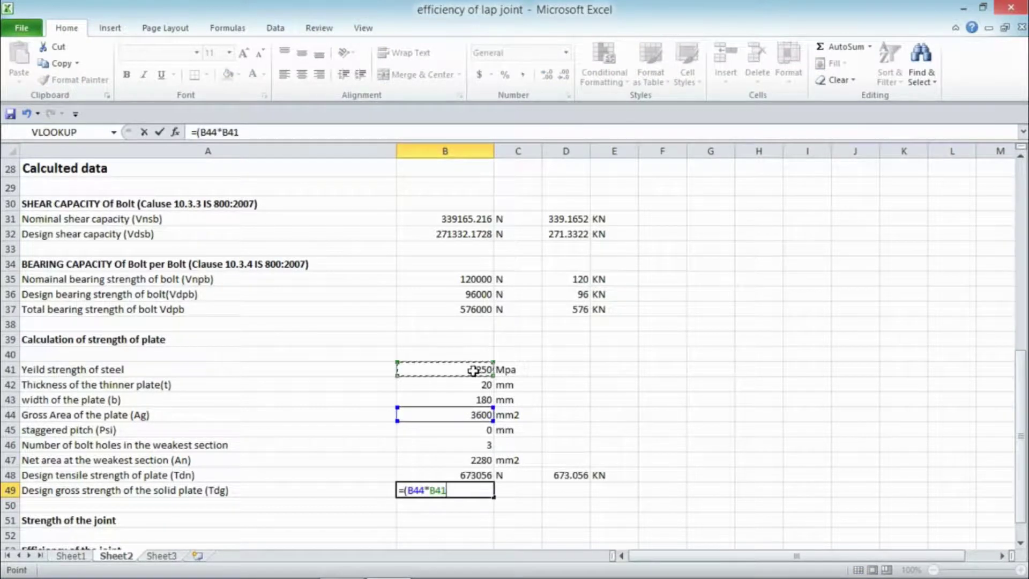
{"action": "type", "text": ")/"}
{"action": "left_click_drag", "start_coordinate": [1021, 381], "coordinate": [1016, 246]}
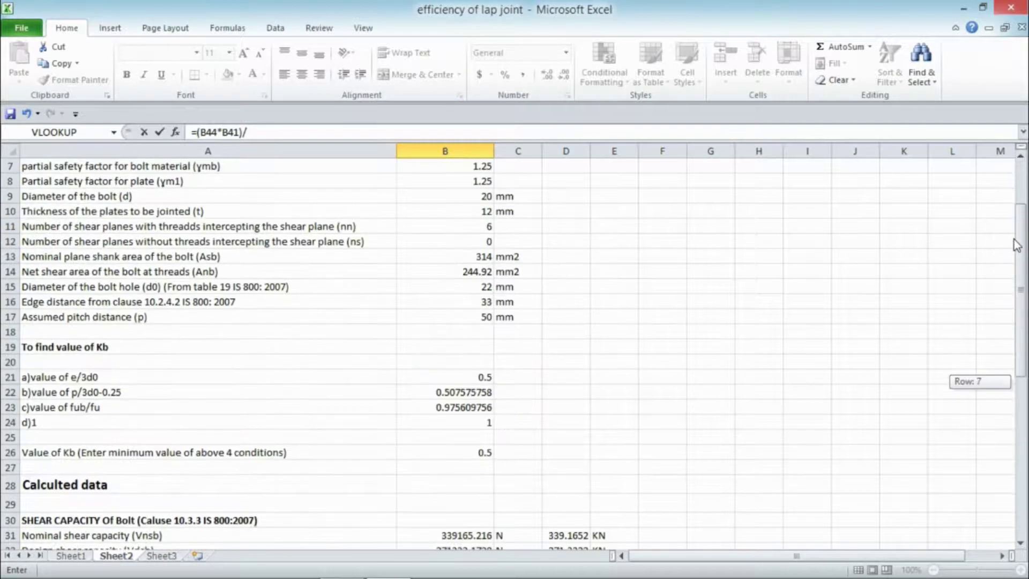
{"action": "scroll", "coordinate": [1013, 236], "scroll_direction": "up", "scroll_amount": 2}
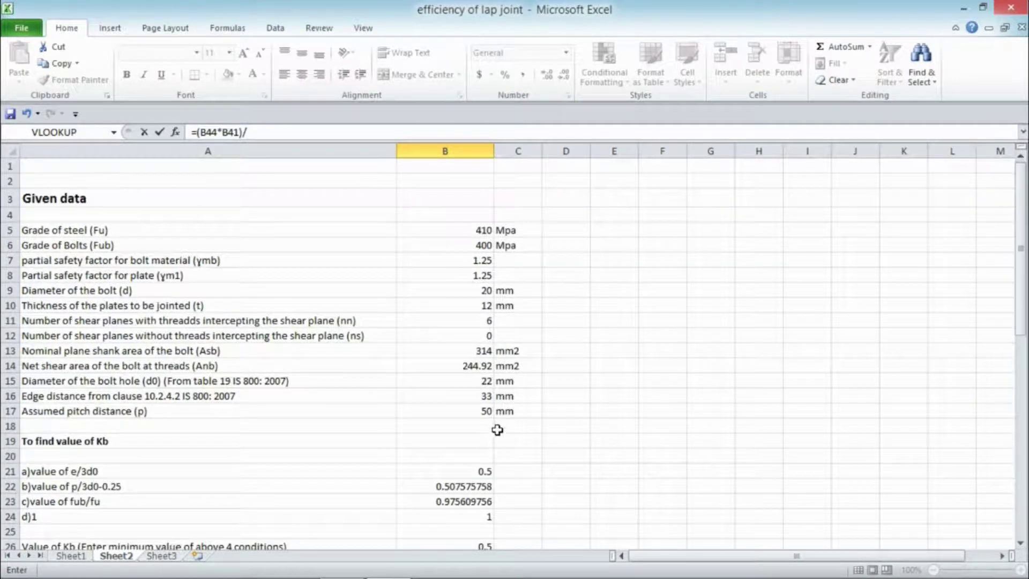
{"action": "left_click", "coordinate": [472, 426]}
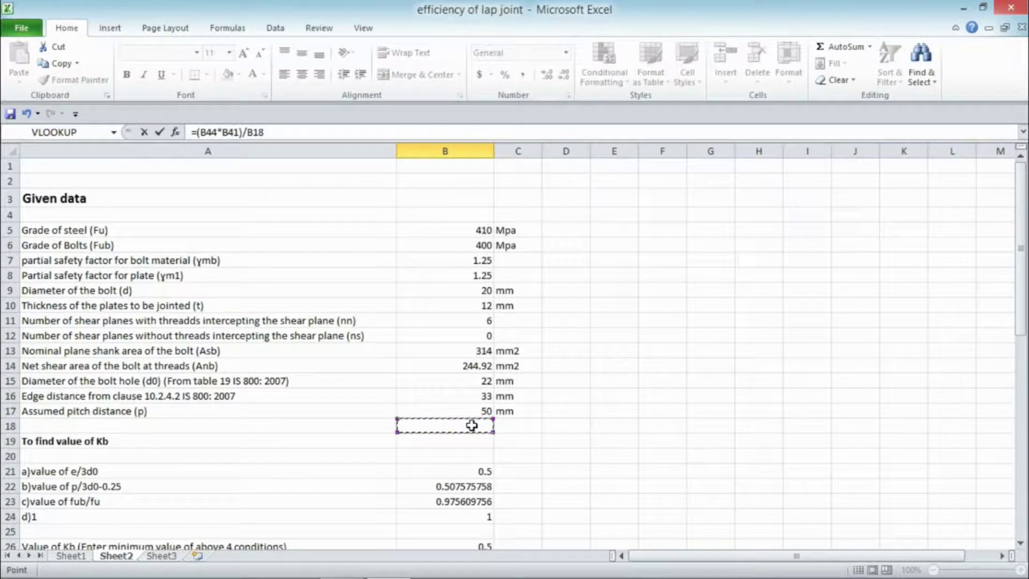
{"action": "key", "text": "Return"}
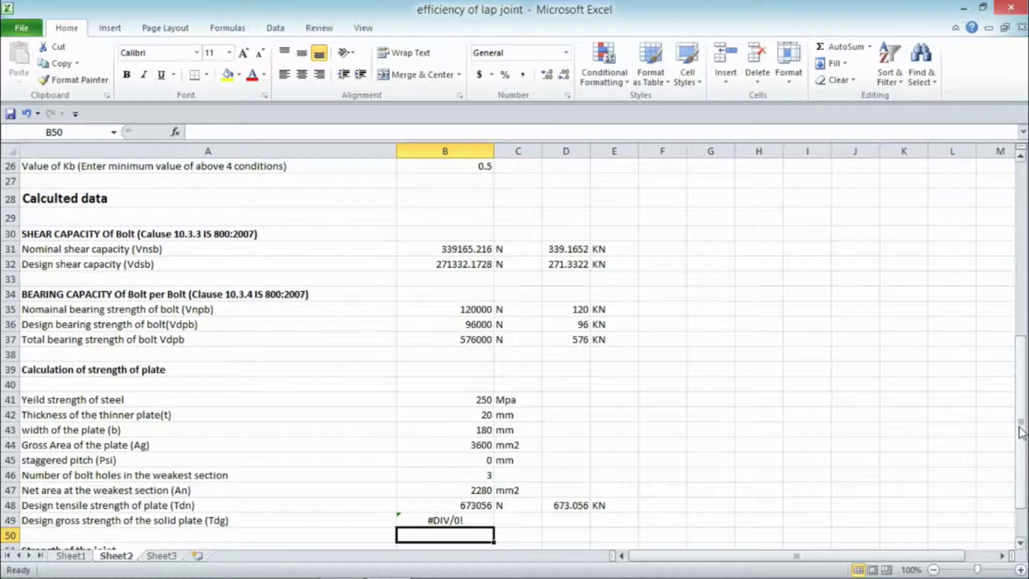
Insert a blank row directly below the assumed pitch distance in the given data.
{"action": "left_click", "coordinate": [435, 521]}
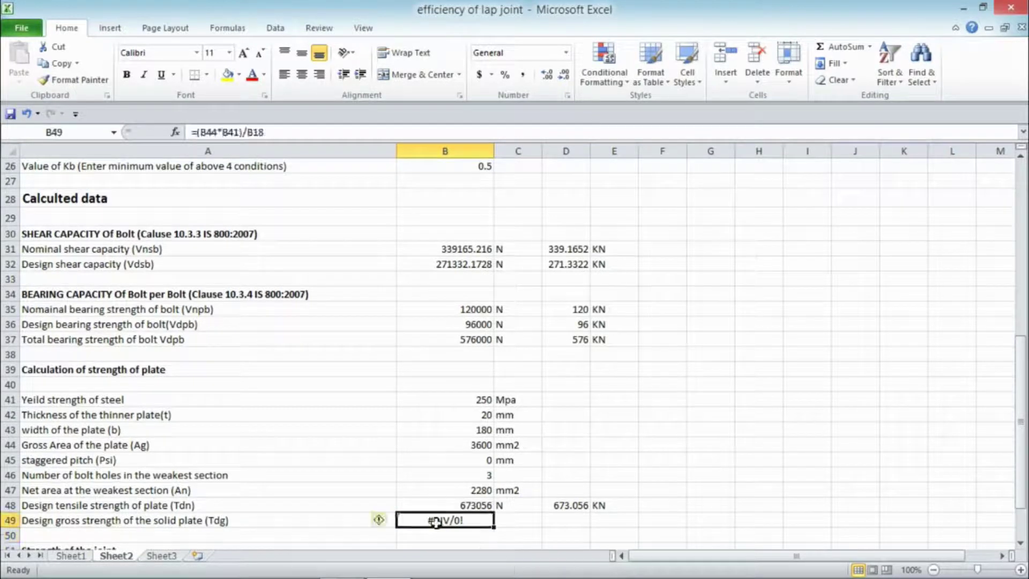
{"action": "left_click_drag", "start_coordinate": [1022, 370], "coordinate": [1022, 198]}
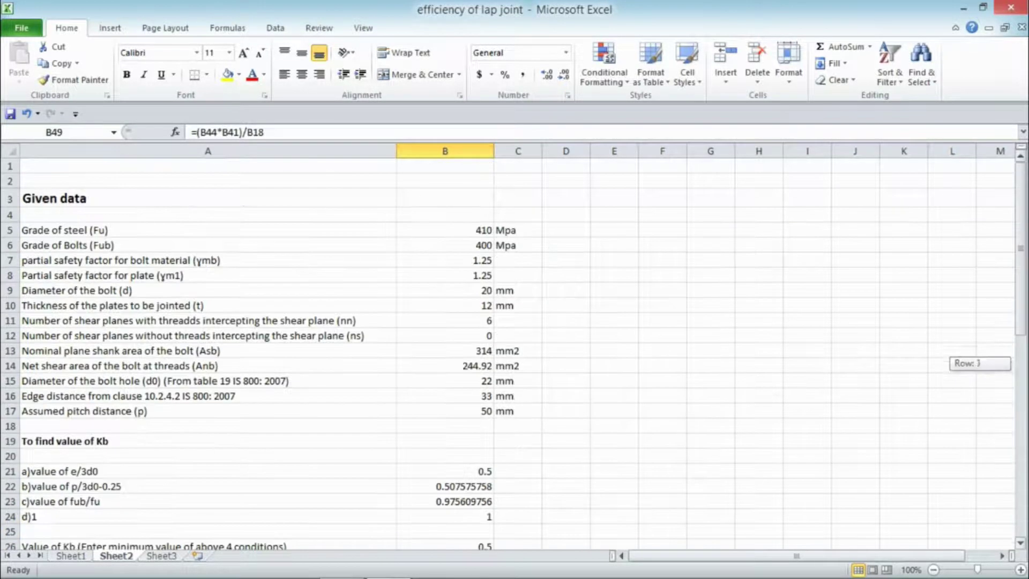
{"action": "left_click", "coordinate": [15, 421]}
{"action": "right_click", "coordinate": [15, 427]}
{"action": "left_click", "coordinate": [69, 315]}
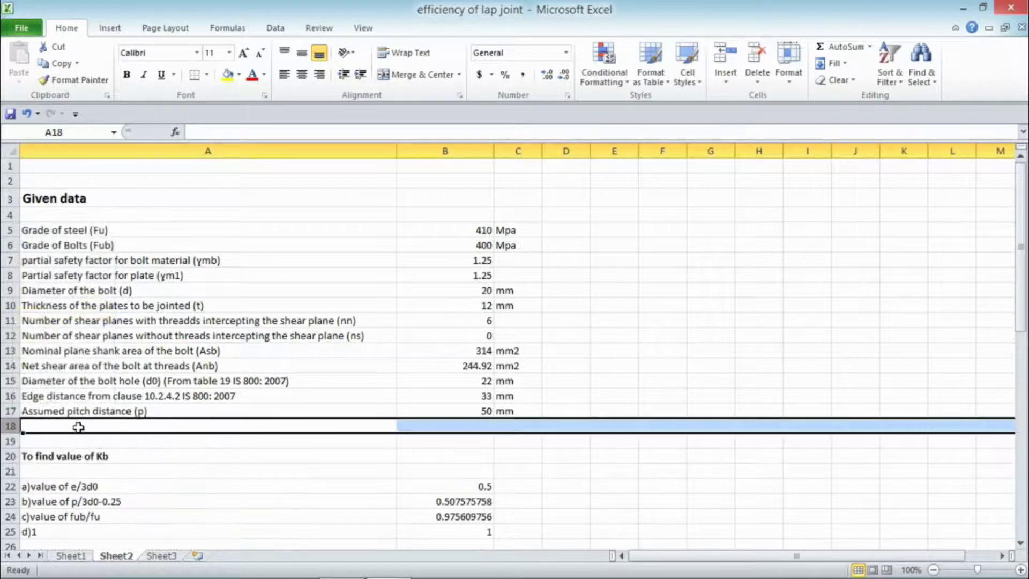
Enter "Partial safety factor for yeild" in A18 with the value 1.1 in B18.
{"action": "left_click", "coordinate": [78, 427]}
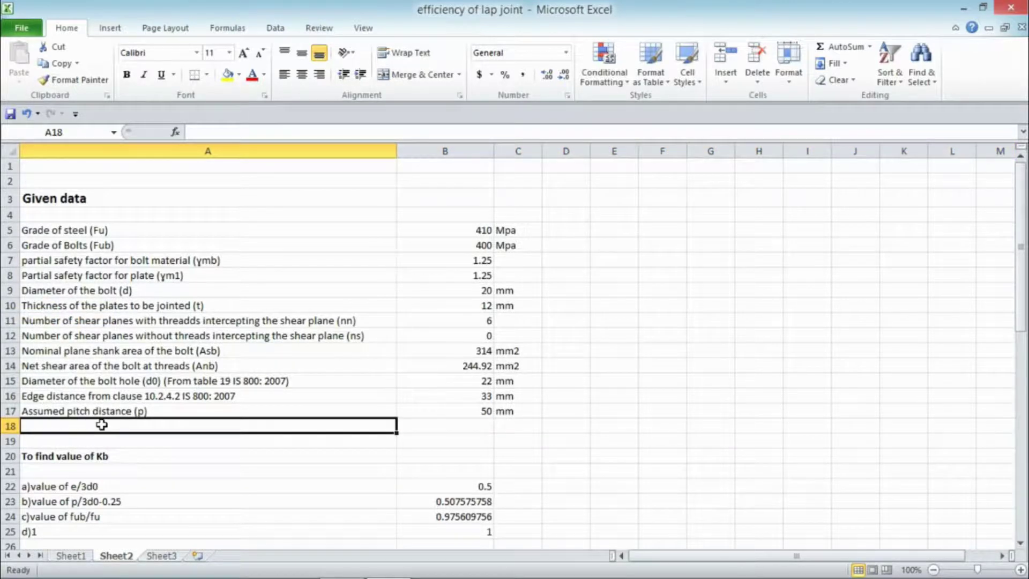
{"action": "type", "text": "P"}
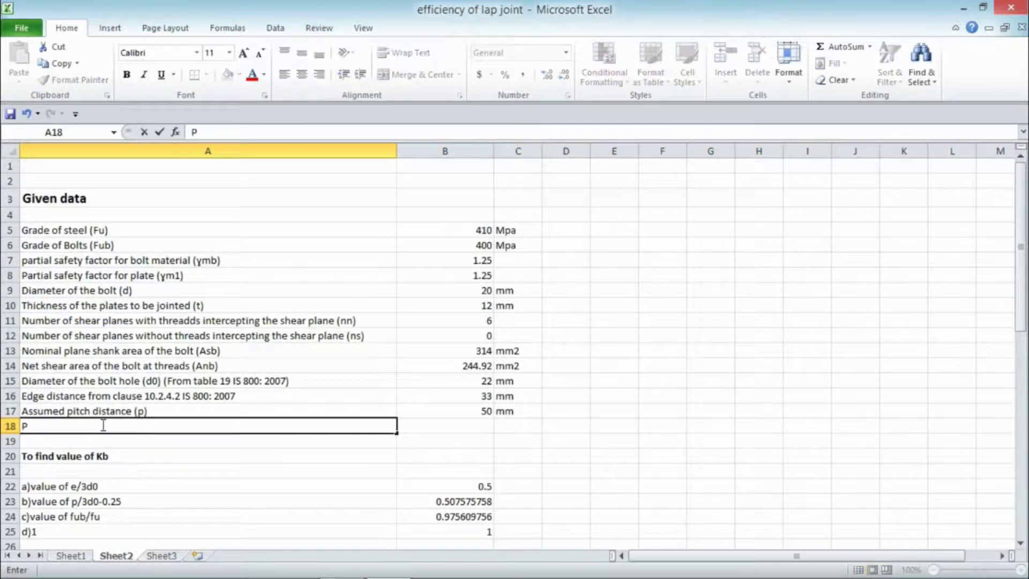
{"action": "type", "text": "artial safety "}
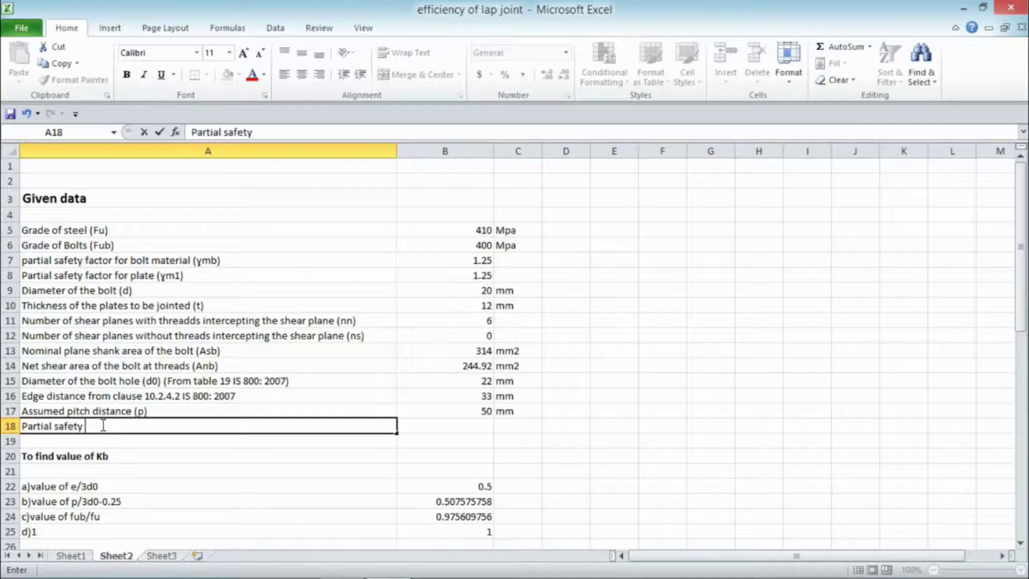
{"action": "type", "text": "factor for yeil"}
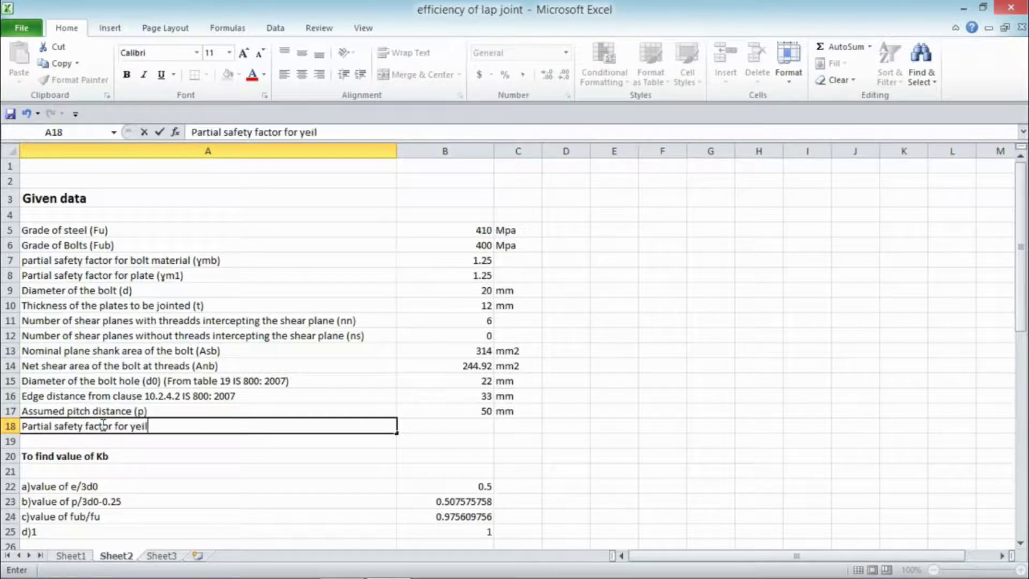
{"action": "type", "text": "d"}
{"action": "key", "text": "Tab"}
{"action": "type", "text": "1.1"}
{"action": "key", "text": "Return"}
Check the divisor reference in the gross strength formula in B50 against the row holding the partial safety factor for yield.
{"action": "key", "text": "Down"}
{"action": "key", "text": "Down"}
{"action": "key", "text": "Down"}
{"action": "key", "text": "Down"}
{"action": "key", "text": "Down"}
{"action": "key", "text": "Down"}
{"action": "key", "text": "Down"}
{"action": "key", "text": "Down"}
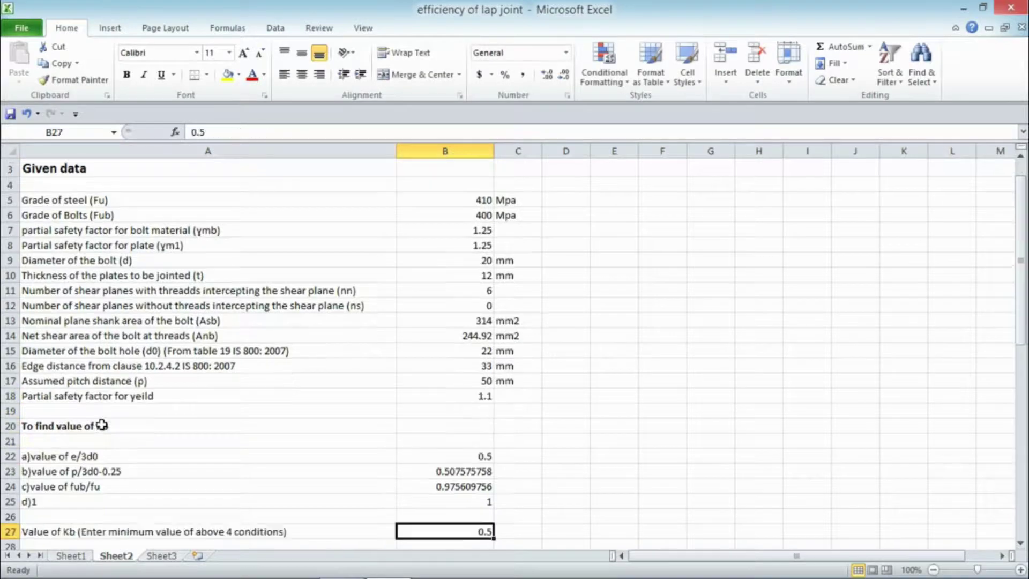
{"action": "key", "text": "Down"}
{"action": "key", "text": "Down"}
{"action": "key", "text": "Down"}
{"action": "key", "text": "Down"}
{"action": "key", "text": "Down"}
{"action": "key", "text": "Down"}
{"action": "key", "text": "Down"}
{"action": "key", "text": "Down"}
{"action": "key", "text": "Down"}
{"action": "key", "text": "Down"}
{"action": "key", "text": "Down"}
{"action": "key", "text": "Down"}
{"action": "key", "text": "Down"}
{"action": "key", "text": "Down"}
{"action": "key", "text": "Down"}
{"action": "key", "text": "Down"}
{"action": "key", "text": "Down"}
{"action": "key", "text": "Down"}
{"action": "key", "text": "Down"}
{"action": "key", "text": "Down"}
{"action": "key", "text": "Up"}
{"action": "key", "text": "Up"}
{"action": "key", "text": "Up"}
{"action": "key", "text": "Up"}
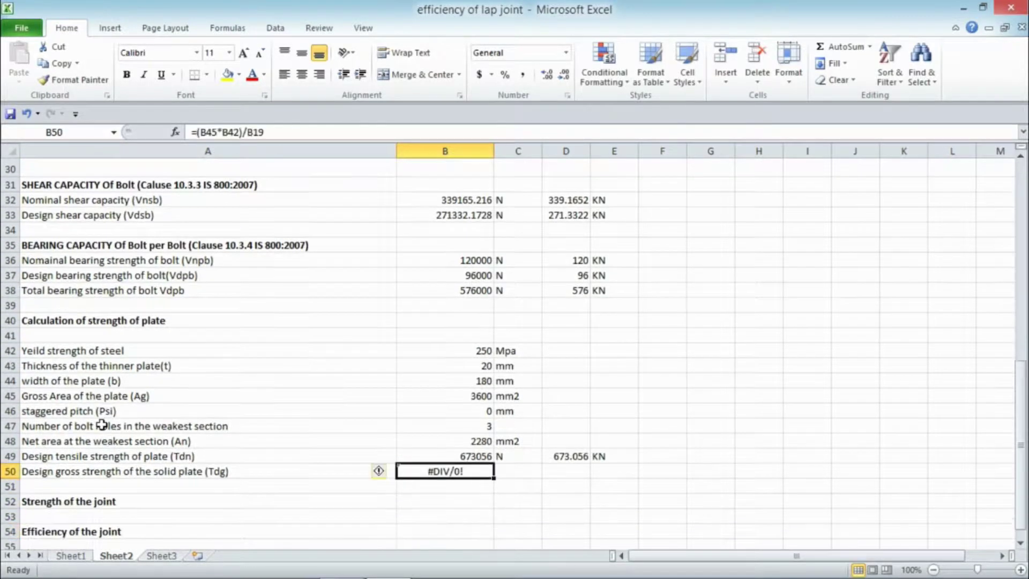
{"action": "key", "text": "Up"}
{"action": "key", "text": "Up"}
{"action": "key", "text": "Up"}
{"action": "key", "text": "Up"}
{"action": "key", "text": "Up"}
{"action": "key", "text": "Up"}
{"action": "key", "text": "Up"}
{"action": "key", "text": "Up"}
{"action": "key", "text": "Up"}
{"action": "key", "text": "Up"}
{"action": "key", "text": "Up"}
{"action": "key", "text": "Up"}
{"action": "key", "text": "Up"}
{"action": "key", "text": "Up"}
{"action": "key", "text": "Up"}
{"action": "key", "text": "Up"}
{"action": "key", "text": "Up"}
{"action": "key", "text": "Up"}
{"action": "key", "text": "Up"}
{"action": "key", "text": "Up"}
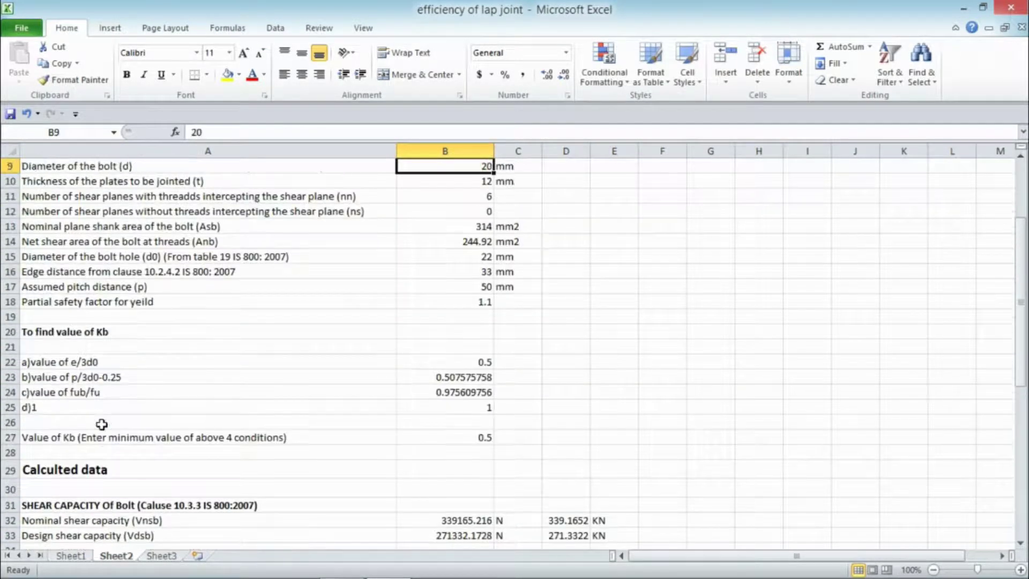
Correct the divisor of the design gross strength formula in B50 so that it reads =(B45*B42)/B18.
{"action": "key", "text": "Down"}
{"action": "key", "text": "Down"}
{"action": "key", "text": "Down"}
{"action": "key", "text": "Down"}
{"action": "key", "text": "Down"}
{"action": "key", "text": "Down"}
{"action": "key", "text": "Down"}
{"action": "key", "text": "Down"}
{"action": "key", "text": "Down"}
{"action": "key", "text": "Down"}
{"action": "key", "text": "Down"}
{"action": "key", "text": "Down"}
{"action": "key", "text": "Down"}
{"action": "key", "text": "Down"}
{"action": "key", "text": "Down"}
{"action": "key", "text": "Down"}
{"action": "key", "text": "Down"}
{"action": "key", "text": "Down"}
{"action": "key", "text": "Down"}
{"action": "key", "text": "Down"}
{"action": "key", "text": "Down"}
{"action": "key", "text": "Down"}
{"action": "key", "text": "Down"}
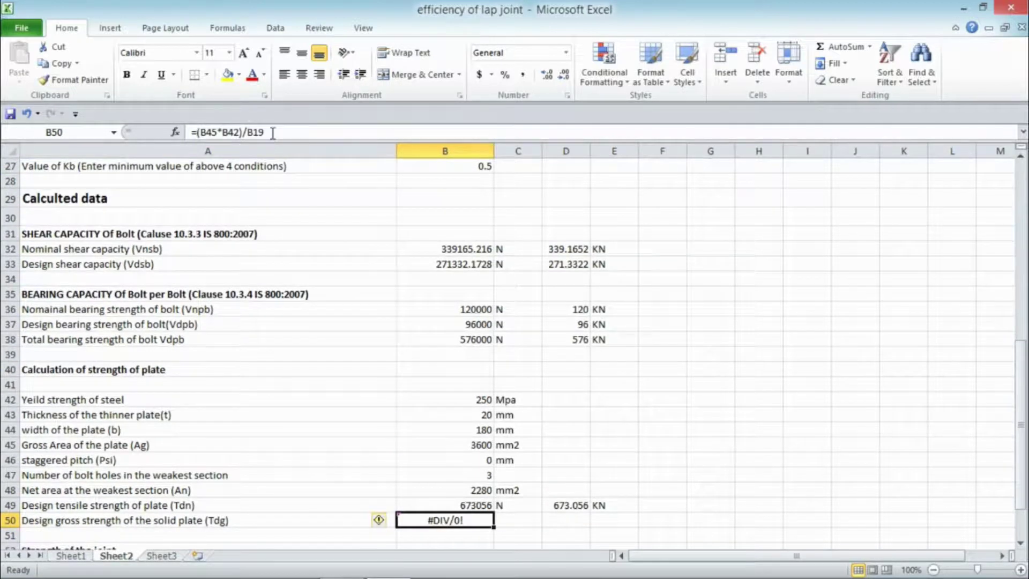
{"action": "left_click_drag", "start_coordinate": [247, 133], "coordinate": [273, 132]}
{"action": "type", "text": "B18"}
{"action": "key", "text": "Return"}
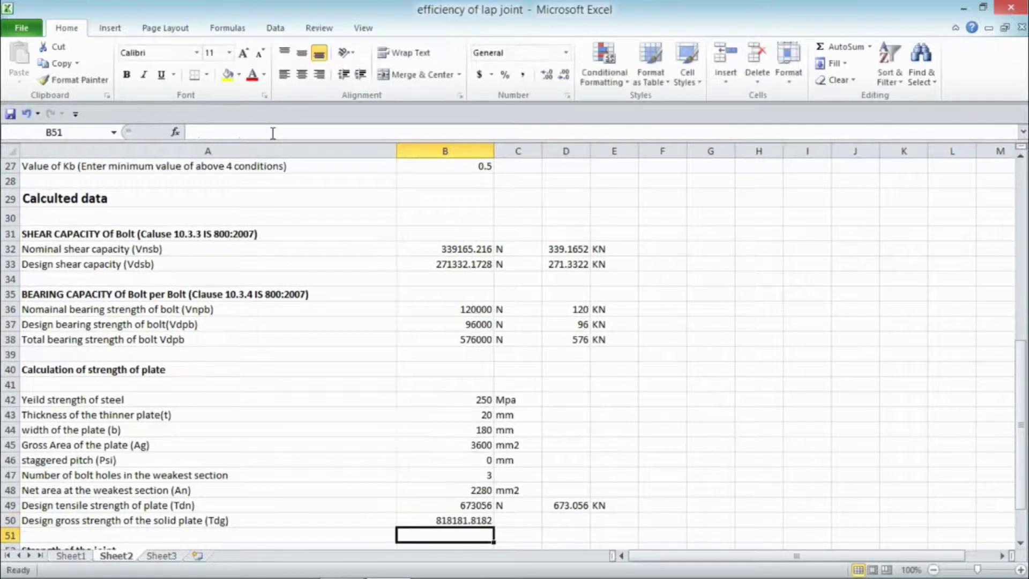
Add the unit N in C50 and convert the gross strength in D50 with =B50/1000, labelled KN in E50.
{"action": "key", "text": "Up"}
{"action": "key", "text": "Right"}
{"action": "type", "text": "N"}
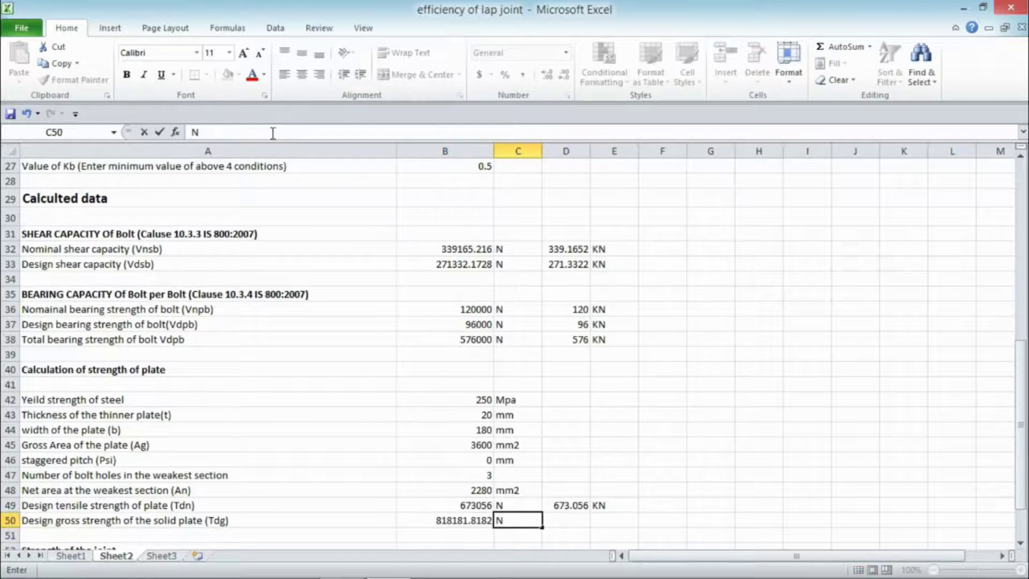
{"action": "key", "text": "Tab"}
{"action": "type", "text": "="}
{"action": "left_click", "coordinate": [448, 520]}
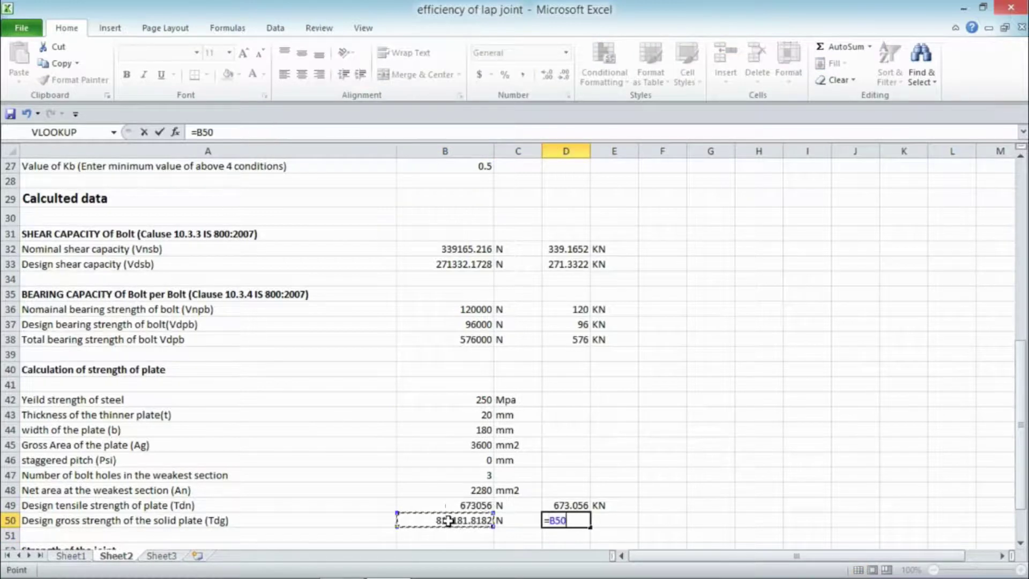
{"action": "type", "text": "/1000"}
{"action": "key", "text": "Tab"}
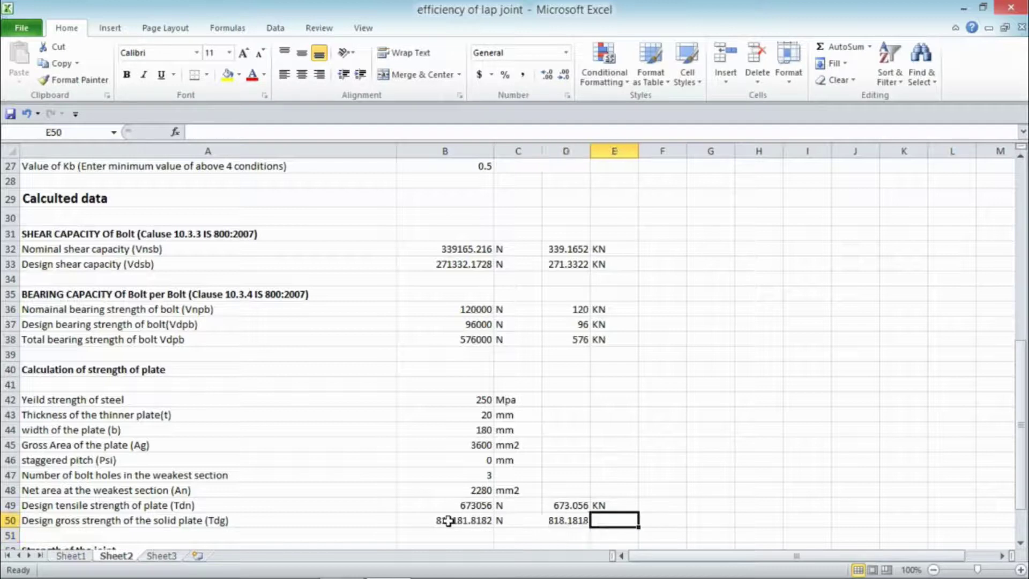
{"action": "type", "text": "KN"}
{"action": "key", "text": "Return"}
{"action": "key", "text": "Down"}
{"action": "key", "text": "Down"}
{"action": "key", "text": "Down"}
{"action": "key", "text": "Down"}
{"action": "key", "text": "Down"}
{"action": "key", "text": "Down"}
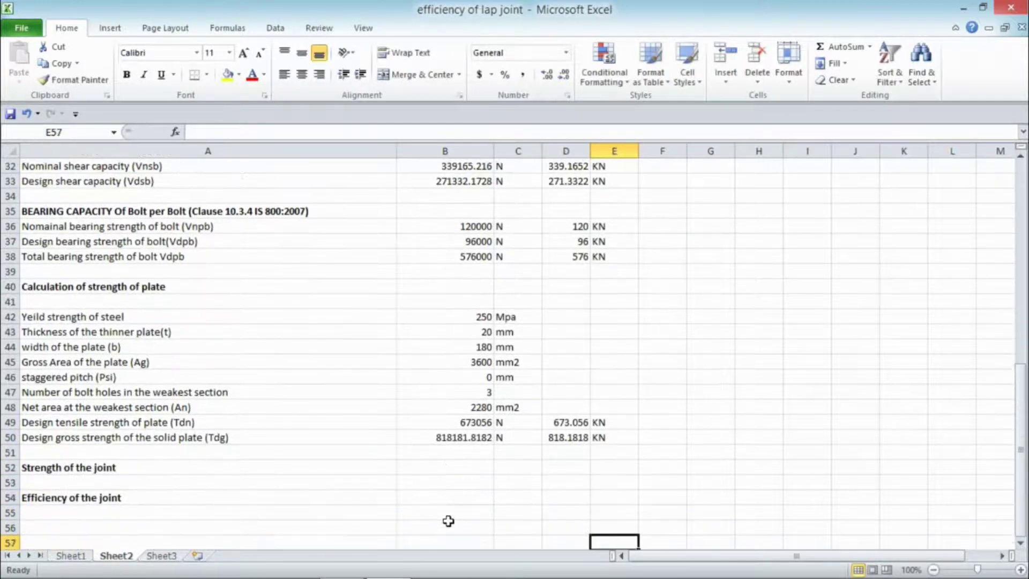
{"action": "key", "text": "Up"}
{"action": "key", "text": "Up"}
{"action": "key", "text": "Up"}
{"action": "key", "text": "Up"}
{"action": "key", "text": "Left"}
{"action": "key", "text": "Left"}
{"action": "key", "text": "Left"}
{"action": "key", "text": "Up"}
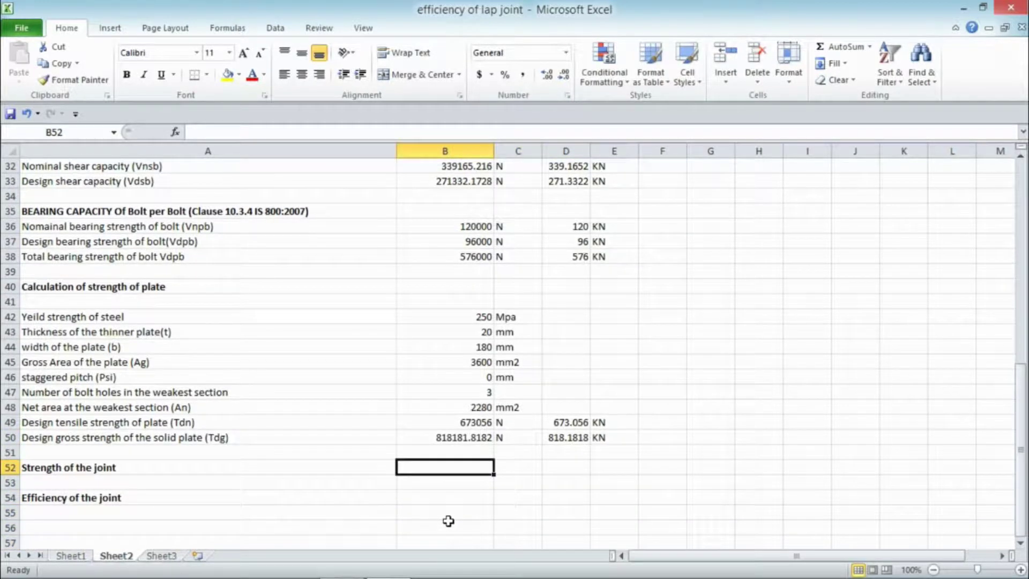
{"action": "type", "text": "="}
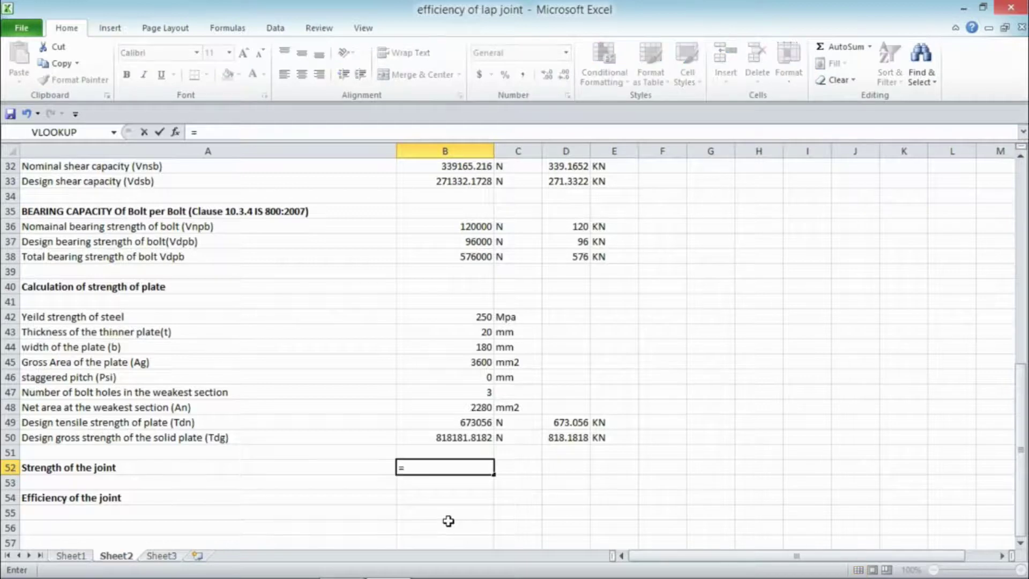
{"action": "type", "text": "(if"}
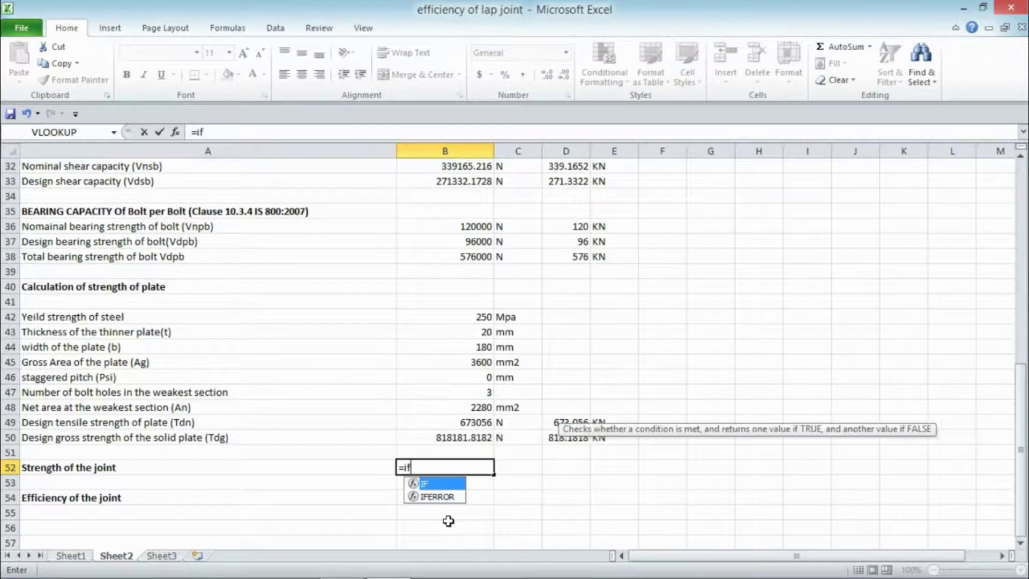
{"action": "type", "text": "("}
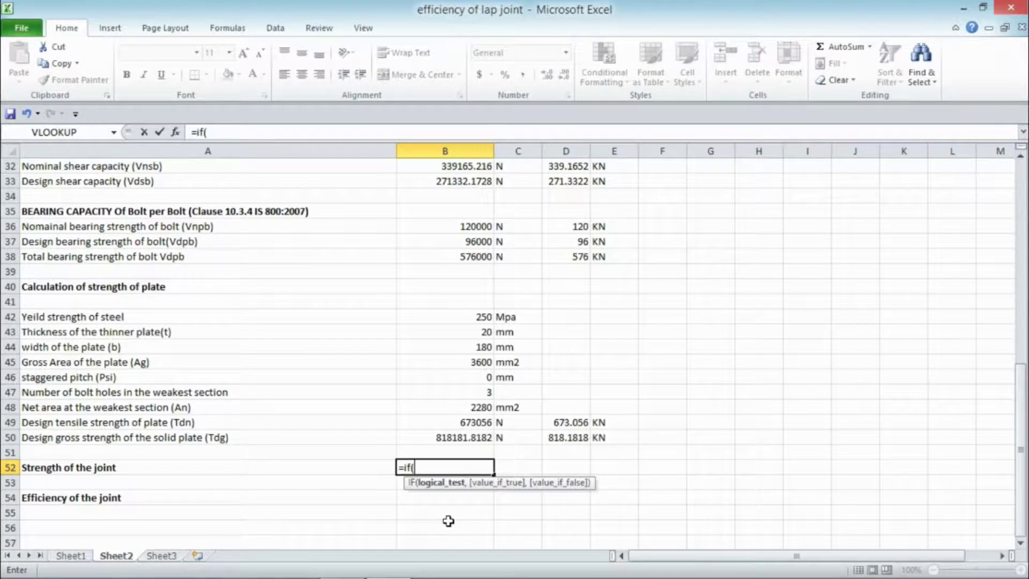
{"action": "left_click_drag", "start_coordinate": [1019, 449], "coordinate": [1022, 380]}
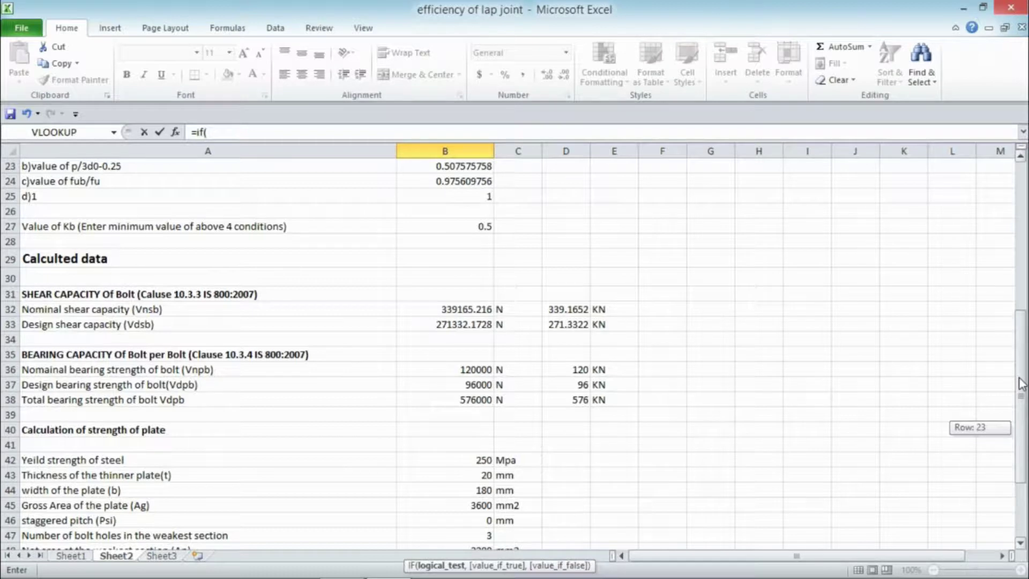
{"action": "left_click_drag", "start_coordinate": [1022, 383], "coordinate": [1020, 399]}
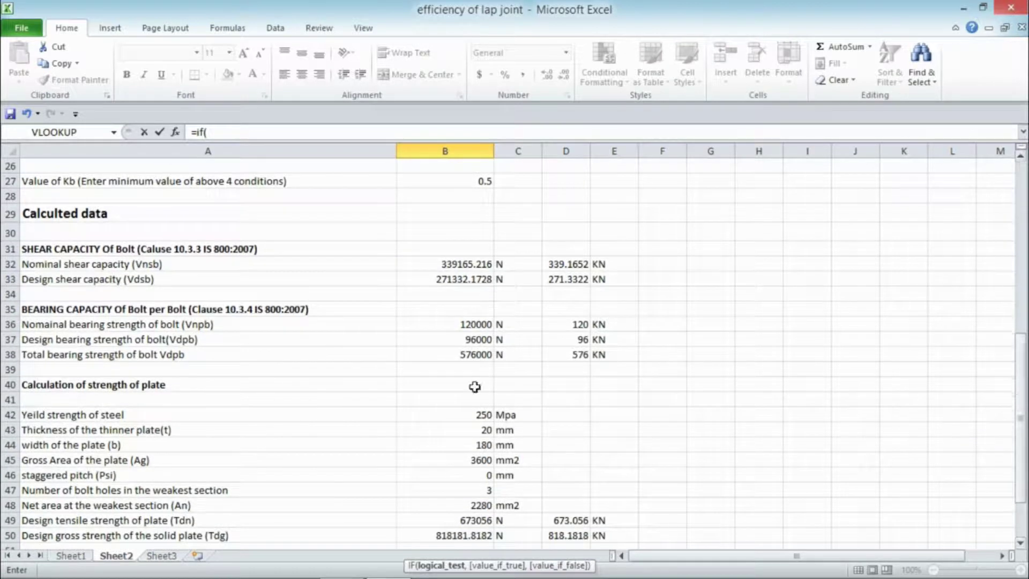
{"action": "key", "text": "Escape"}
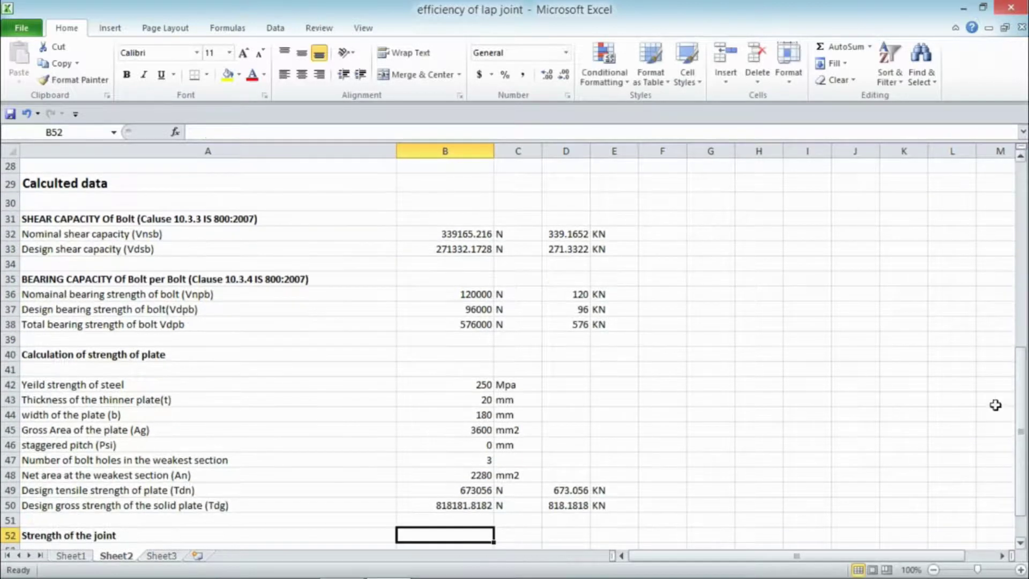
Insert two blank rows at row 39, between the total bearing strength of the bolt and the plate strength calculation.
{"action": "key", "text": "Up"}
{"action": "key", "text": "Up"}
{"action": "key", "text": "Up"}
{"action": "key", "text": "Up"}
{"action": "key", "text": "Up"}
{"action": "key", "text": "Up"}
{"action": "key", "text": "Up"}
{"action": "key", "text": "Up"}
{"action": "key", "text": "Up"}
{"action": "key", "text": "Up"}
{"action": "key", "text": "Up"}
{"action": "key", "text": "Up"}
{"action": "key", "text": "Up"}
{"action": "key", "text": "Up"}
{"action": "key", "text": "Up"}
{"action": "key", "text": "Up"}
{"action": "key", "text": "Up"}
{"action": "key", "text": "Up"}
{"action": "key", "text": "Up"}
{"action": "key", "text": "Up"}
{"action": "key", "text": "Up"}
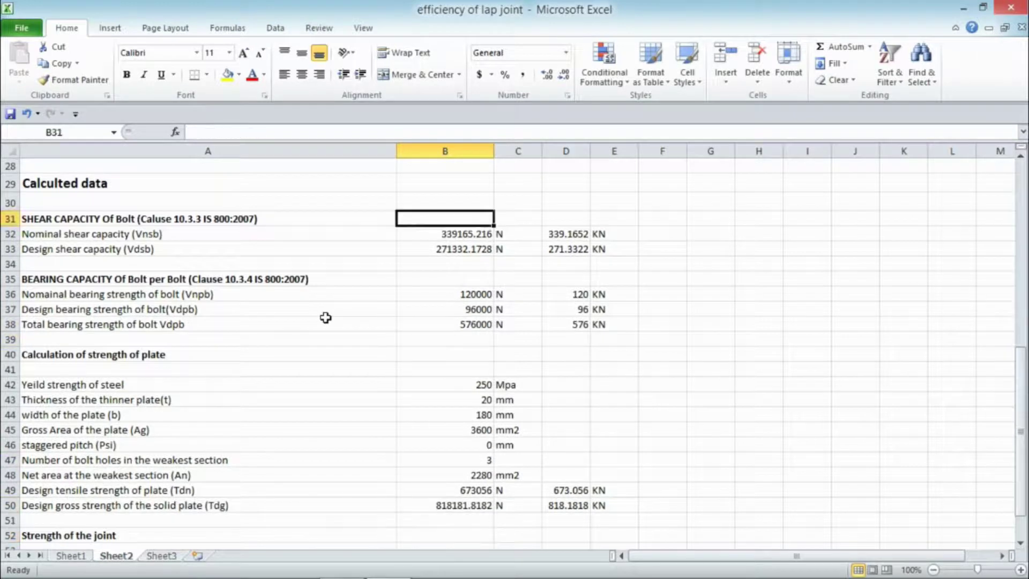
{"action": "key", "text": "Down"}
{"action": "key", "text": "Down"}
{"action": "key", "text": "Down"}
{"action": "left_click", "coordinate": [5, 338]}
{"action": "right_click", "coordinate": [6, 339]}
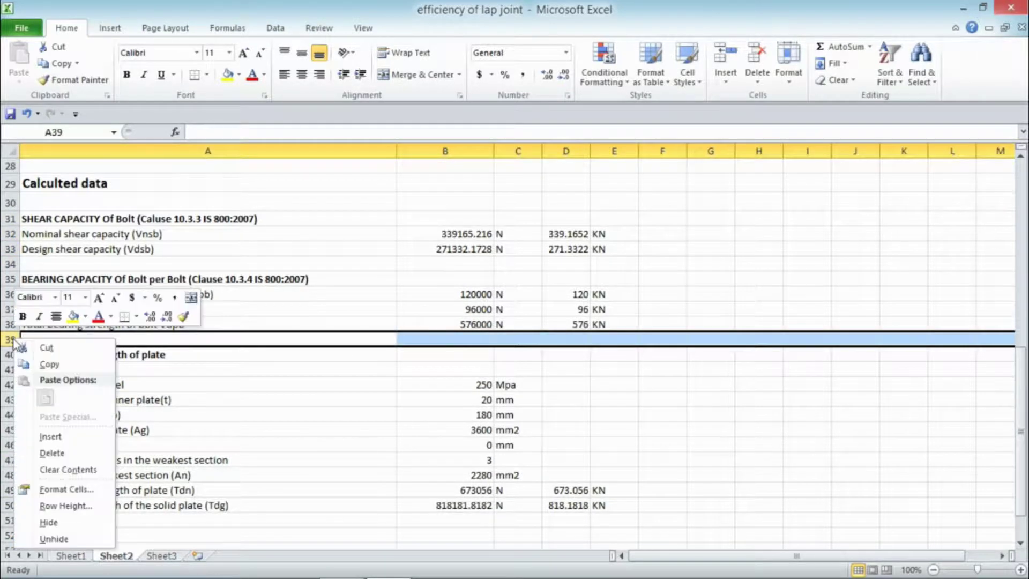
{"action": "left_click", "coordinate": [67, 434]}
{"action": "right_click", "coordinate": [6, 340]}
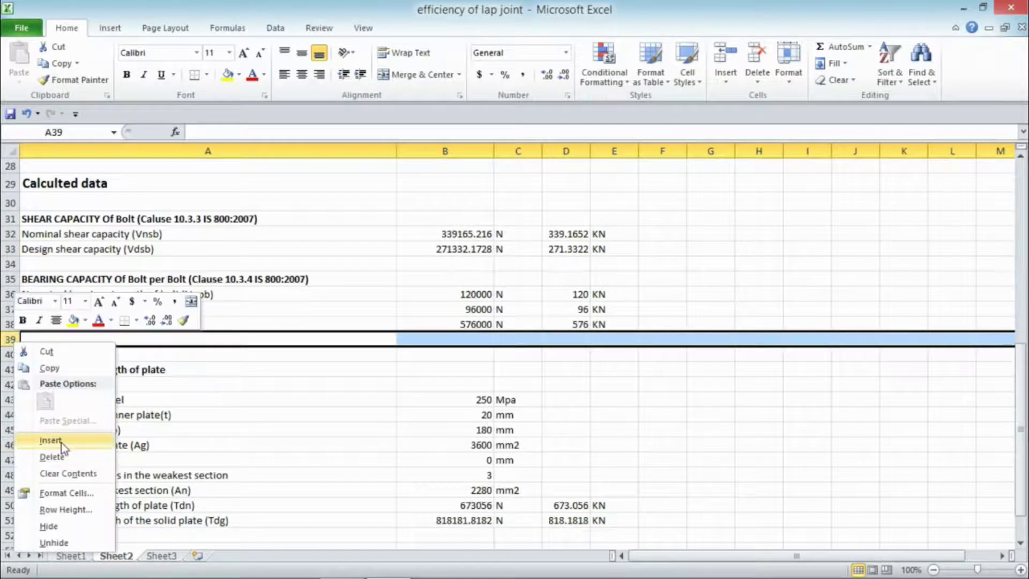
{"action": "left_click", "coordinate": [62, 442]}
Enter the label "Strength of the bolt" in A40.
{"action": "left_click", "coordinate": [43, 353]}
{"action": "type", "text": "S"}
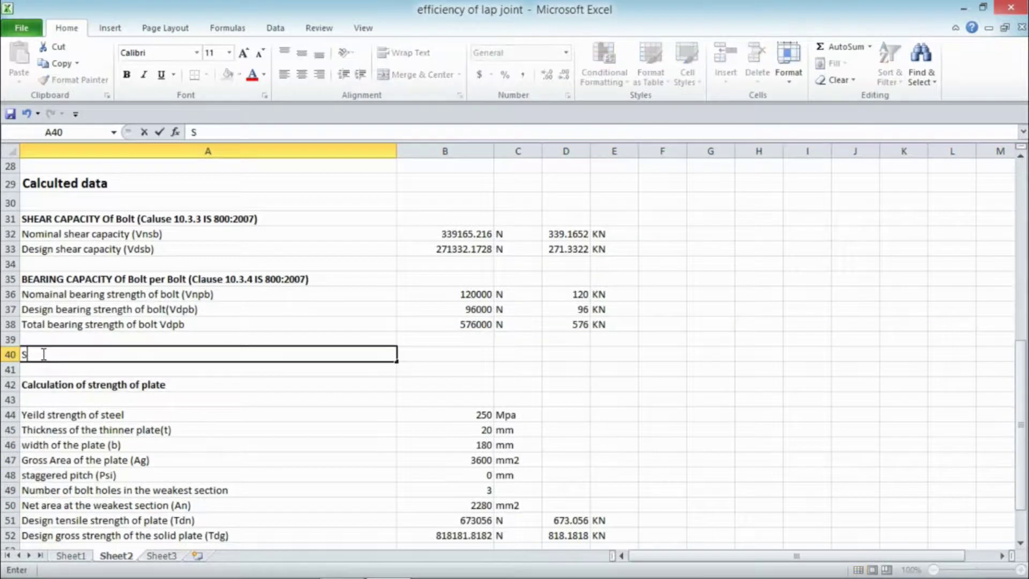
{"action": "type", "text": "trength of the bolt"}
{"action": "key", "text": "Tab"}
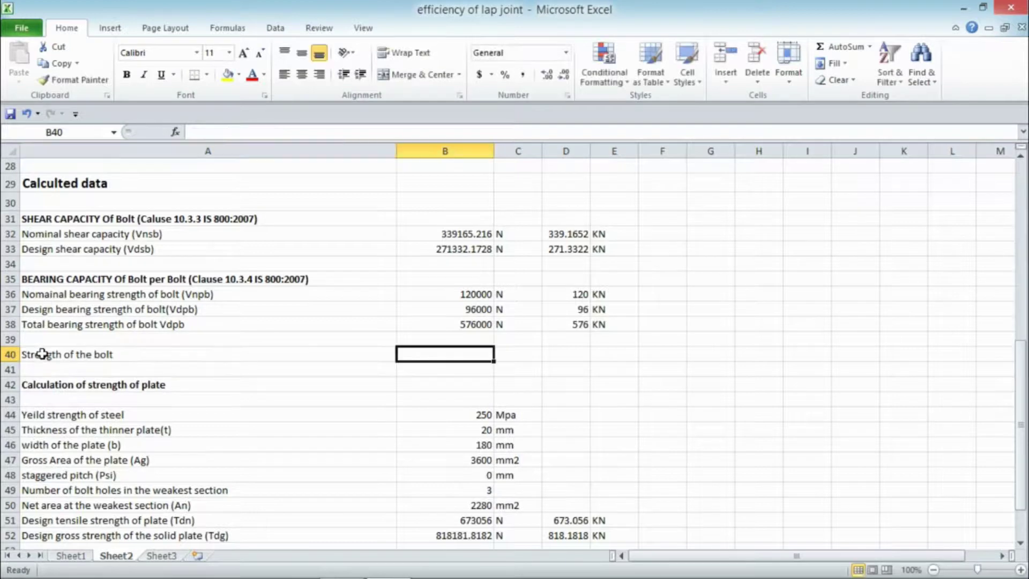
Enter the bolt strength formula =IF(D33<D38,D33,D38) in B40 to take the smaller of shear and total bearing strength.
{"action": "type", "text": "=if"}
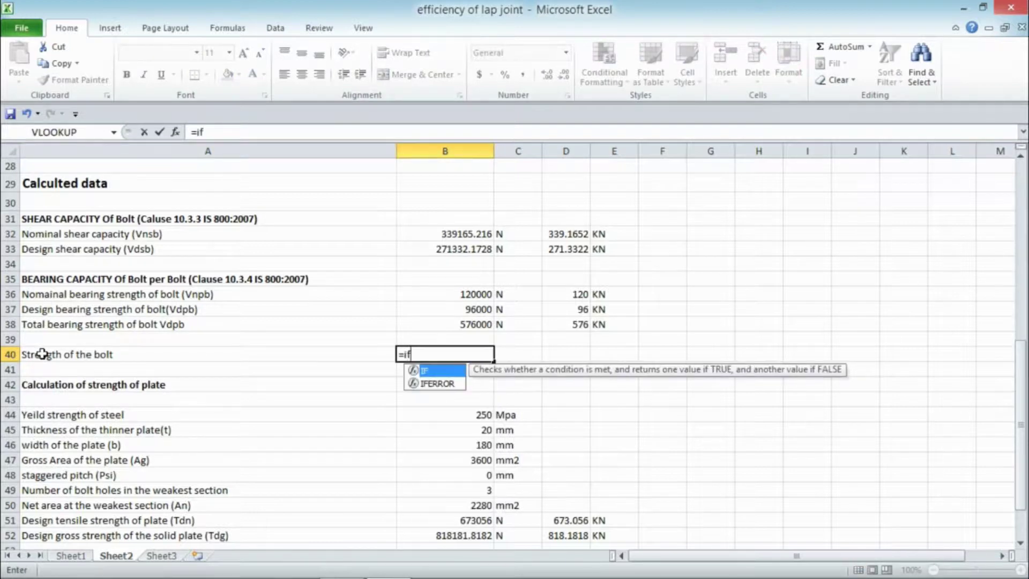
{"action": "type", "text": "("}
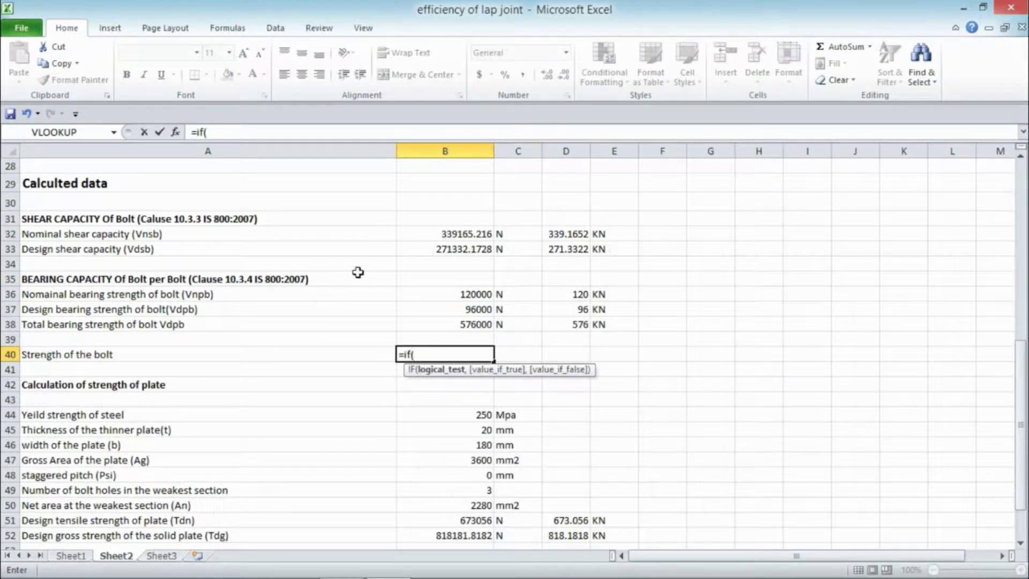
{"action": "left_click", "coordinate": [578, 248]}
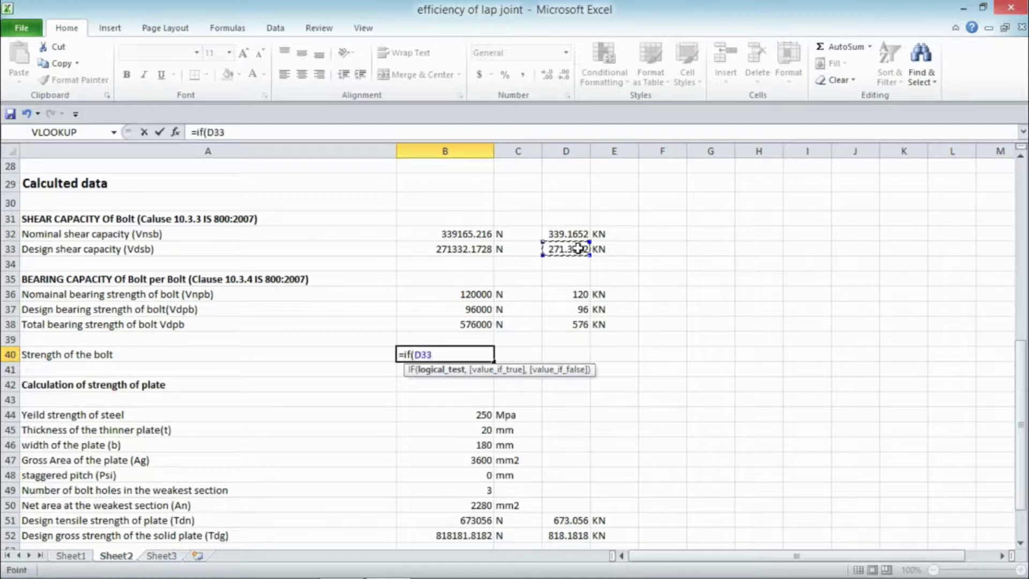
{"action": "type", "text": "<"}
{"action": "left_click", "coordinate": [574, 325]}
{"action": "type", "text": ","}
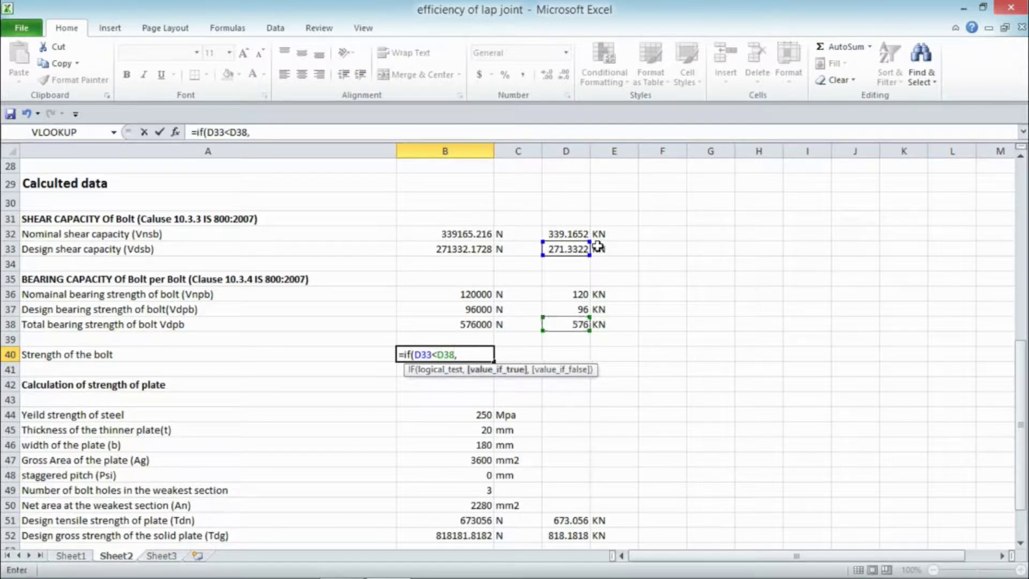
{"action": "left_click", "coordinate": [579, 248]}
{"action": "type", "text": ","}
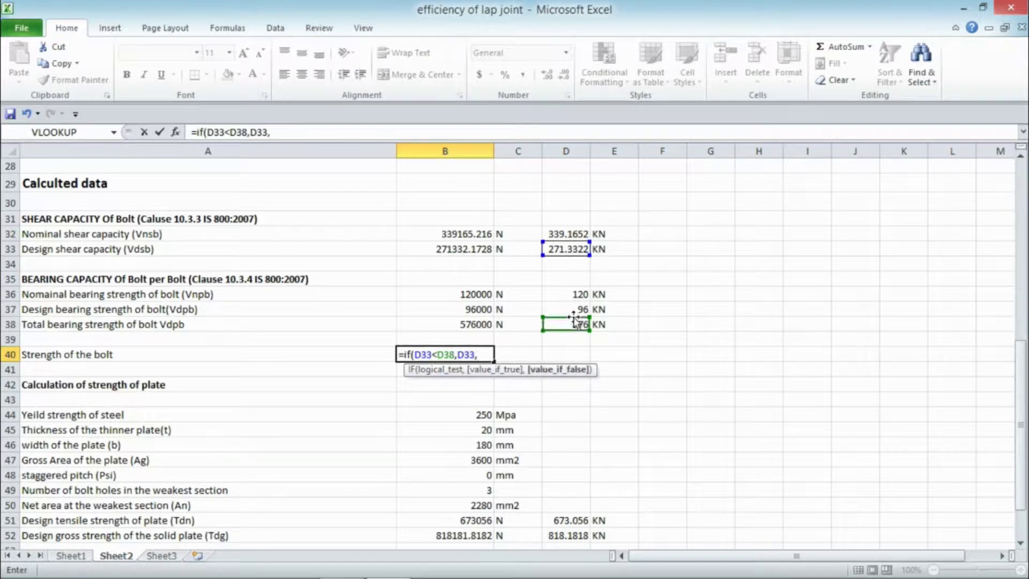
{"action": "left_click", "coordinate": [573, 324]}
{"action": "type", "text": ")"}
{"action": "key", "text": "Return"}
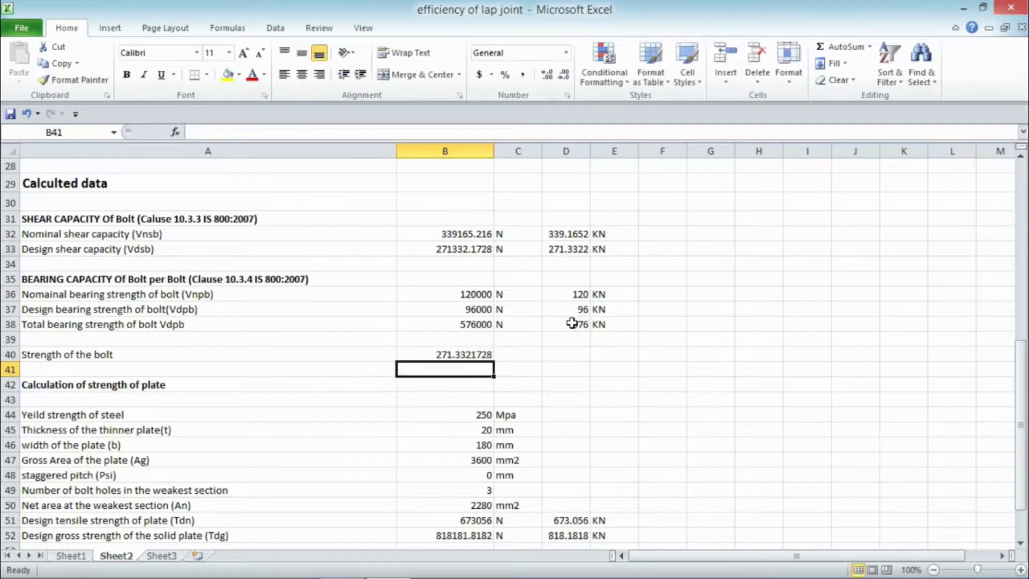
Add the unit KN in C40 beside the strength of the bolt.
{"action": "key", "text": "Up"}
{"action": "key", "text": "Right"}
{"action": "type", "text": "KN"}
{"action": "key", "text": "Return"}
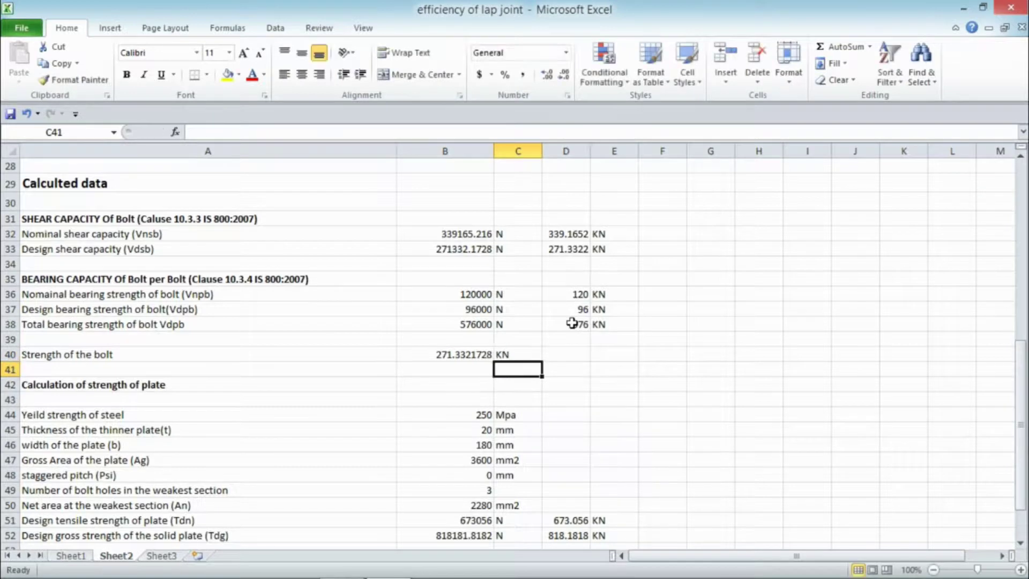
Enter the joint strength formula =IF(B40<D51,B40,D51) in B54, comparing bolt strength with design tensile strength of the plate.
{"action": "key", "text": "Down"}
{"action": "key", "text": "Down"}
{"action": "key", "text": "Down"}
{"action": "key", "text": "Down"}
{"action": "key", "text": "Down"}
{"action": "key", "text": "Down"}
{"action": "key", "text": "Down"}
{"action": "key", "text": "Down"}
{"action": "key", "text": "Down"}
{"action": "key", "text": "Down"}
{"action": "key", "text": "Down"}
{"action": "key", "text": "Down"}
{"action": "key", "text": "Down"}
{"action": "key", "text": "Down"}
{"action": "key", "text": "Down"}
{"action": "key", "text": "Down"}
{"action": "key", "text": "Down"}
{"action": "key", "text": "Down"}
{"action": "key", "text": "Down"}
{"action": "key", "text": "Down"}
{"action": "key", "text": "Up"}
{"action": "key", "text": "Up"}
{"action": "key", "text": "Up"}
{"action": "key", "text": "Up"}
{"action": "key", "text": "Up"}
{"action": "key", "text": "Up"}
{"action": "key", "text": "Up"}
{"action": "key", "text": "Left"}
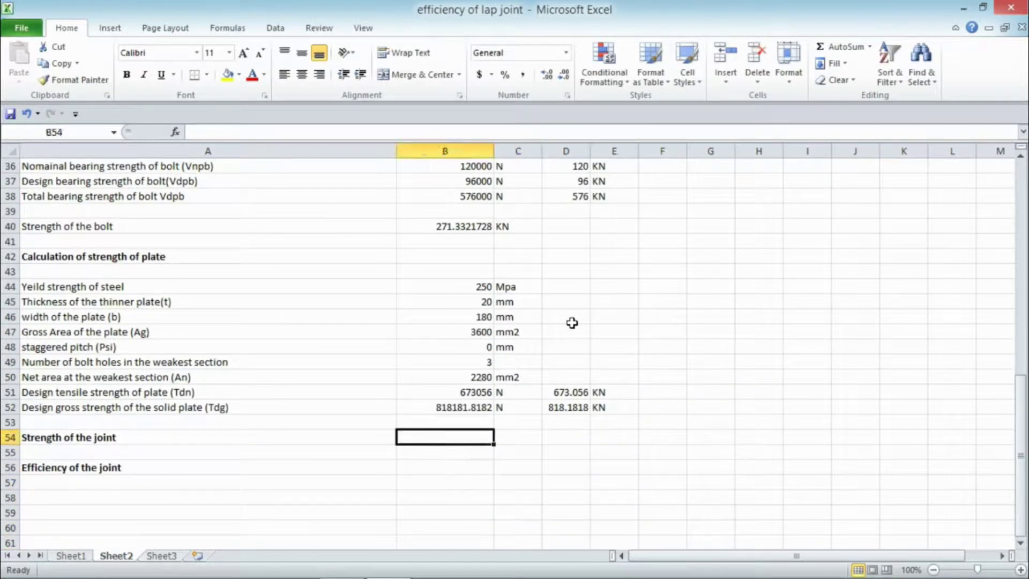
{"action": "type", "text": "=if("}
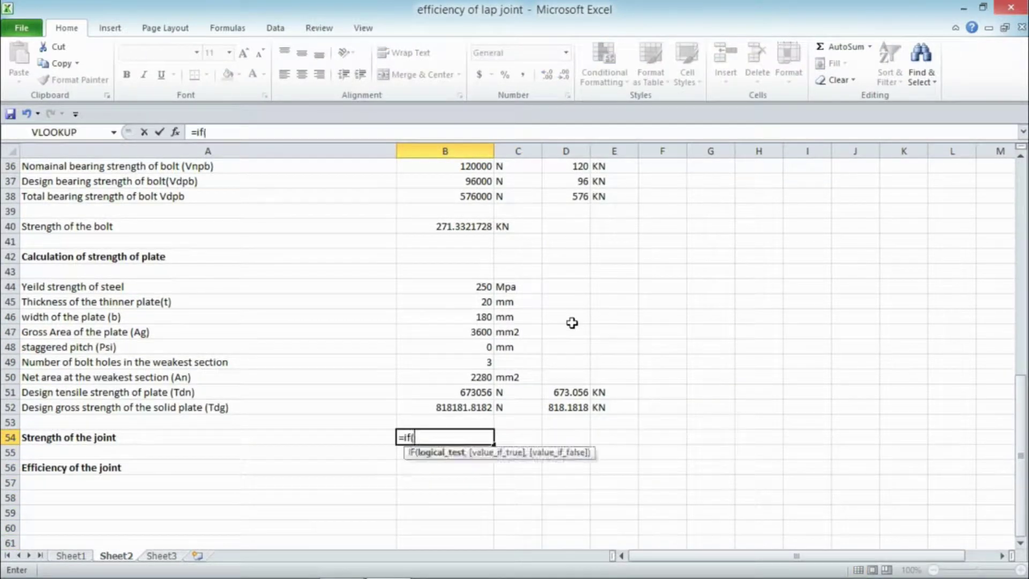
{"action": "left_click", "coordinate": [459, 226]}
{"action": "type", "text": "<"}
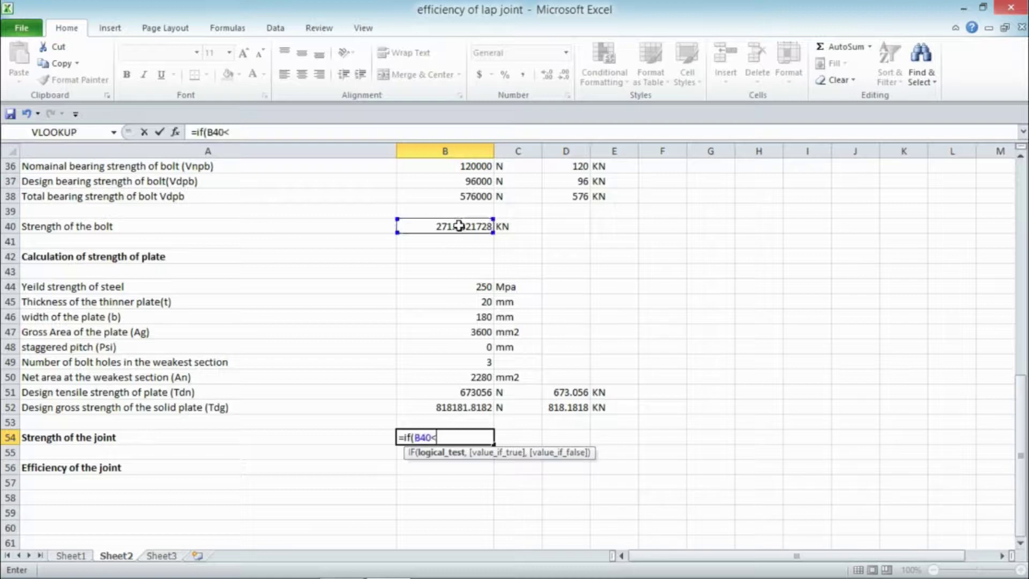
{"action": "left_click", "coordinate": [558, 394]}
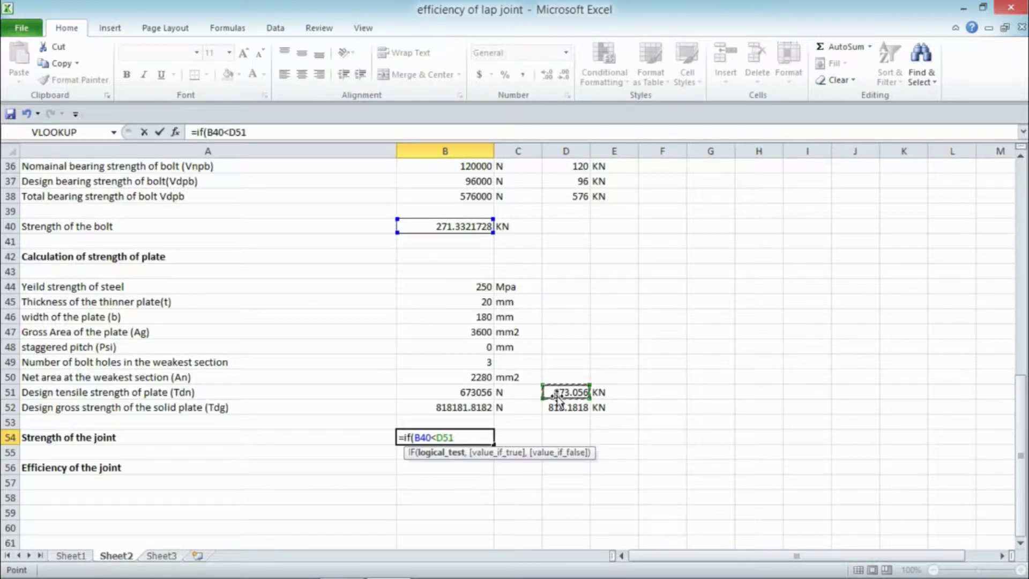
{"action": "type", "text": ","}
{"action": "left_click", "coordinate": [462, 224]}
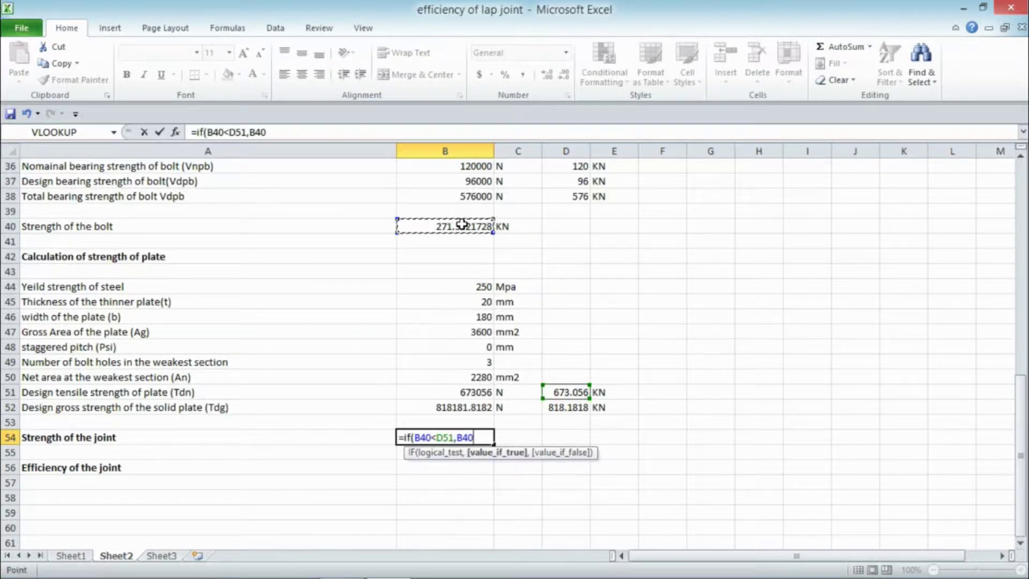
{"action": "type", "text": ","}
{"action": "left_click", "coordinate": [560, 392]}
{"action": "type", "text": ")"}
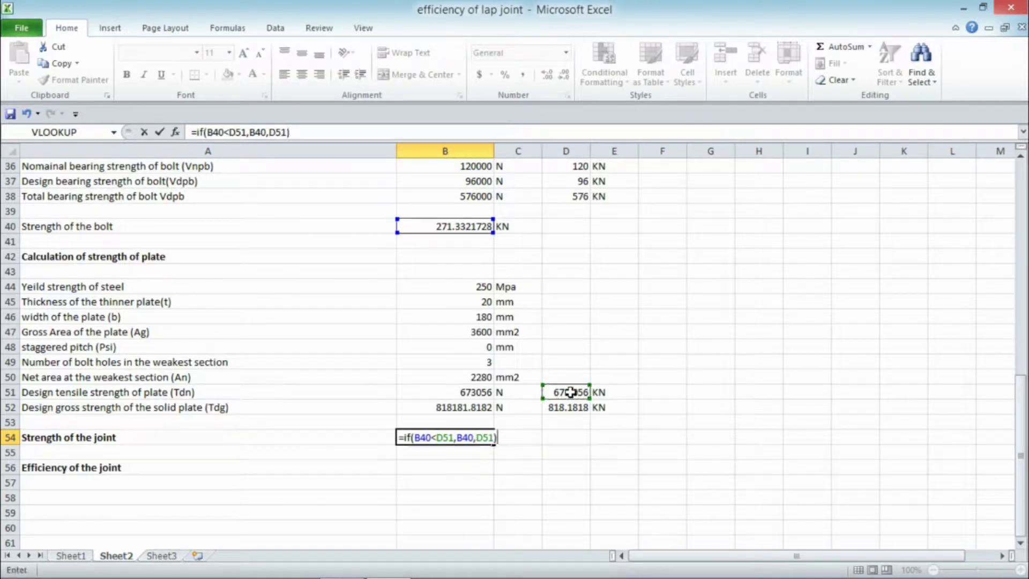
{"action": "key", "text": "Return"}
Add the unit KN in C54 beside the strength of the joint.
{"action": "key", "text": "Up"}
{"action": "key", "text": "Right"}
{"action": "type", "text": "KN"}
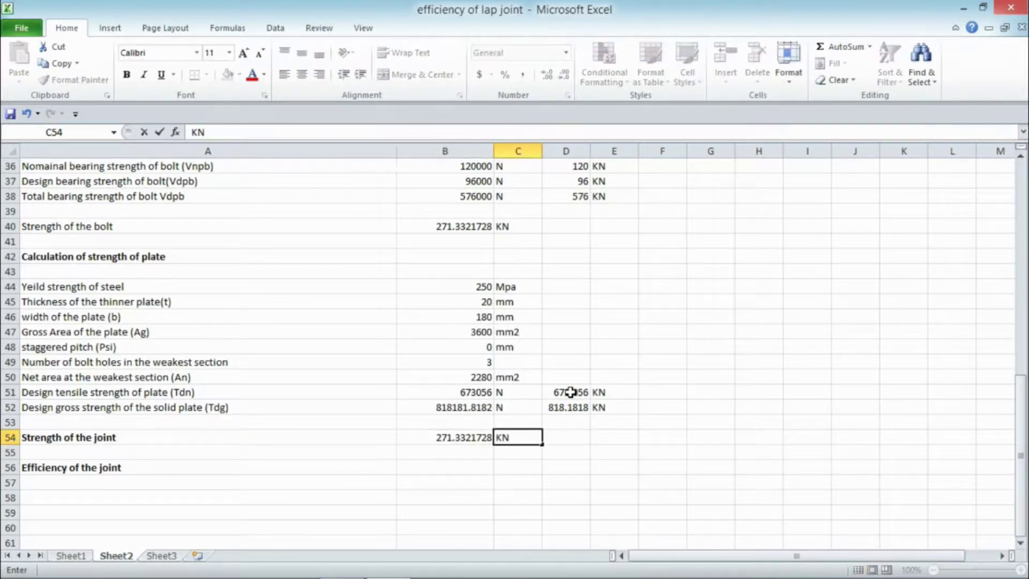
{"action": "key", "text": "Return"}
Enter the efficiency formula =((B54)/(D52))*(100) in B56, dividing joint strength by the solid plate's gross strength.
{"action": "key", "text": "Down"}
{"action": "key", "text": "Left"}
{"action": "type", "text": "="}
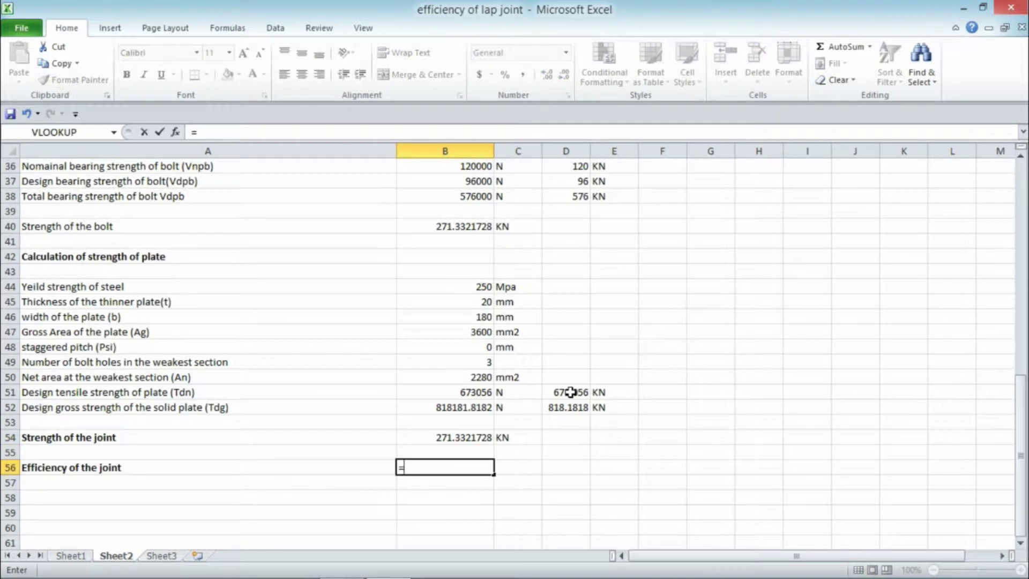
{"action": "left_click", "coordinate": [474, 437]}
{"action": "key", "text": "BackSpace"}
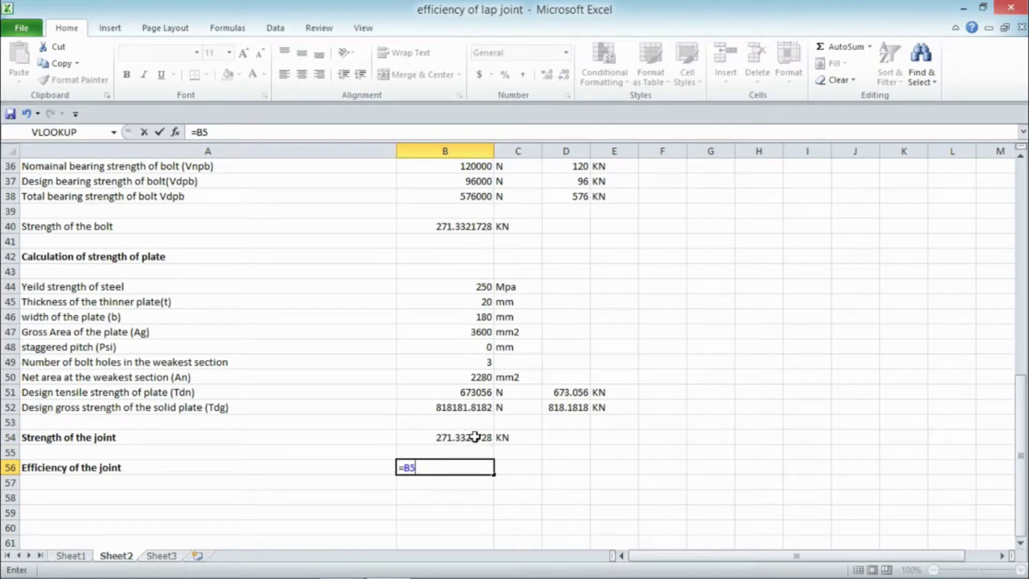
{"action": "key", "text": "BackSpace"}
{"action": "key", "text": "BackSpace"}
{"action": "type", "text": "(("}
{"action": "left_click", "coordinate": [474, 437]}
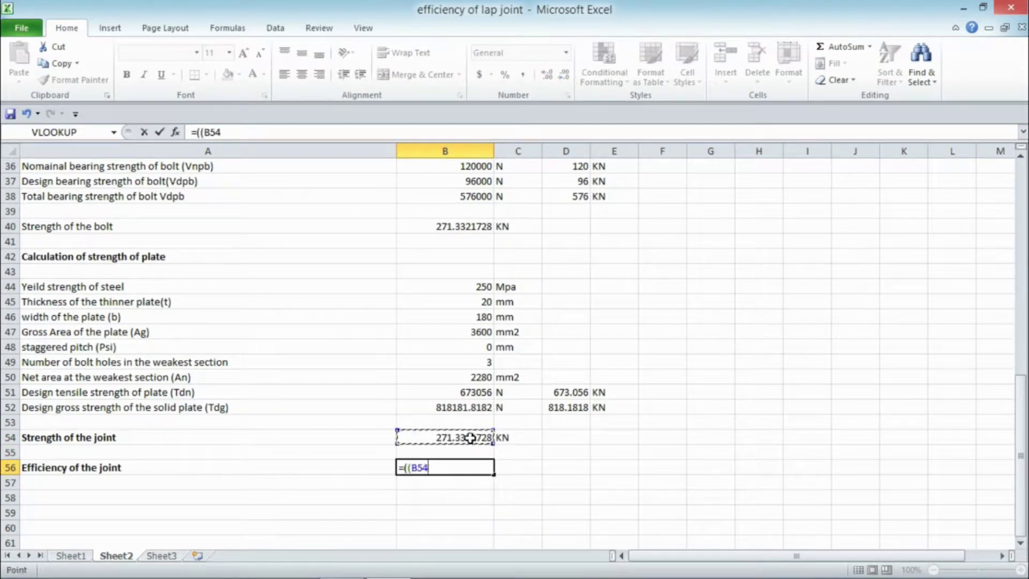
{"action": "type", "text": ")/("}
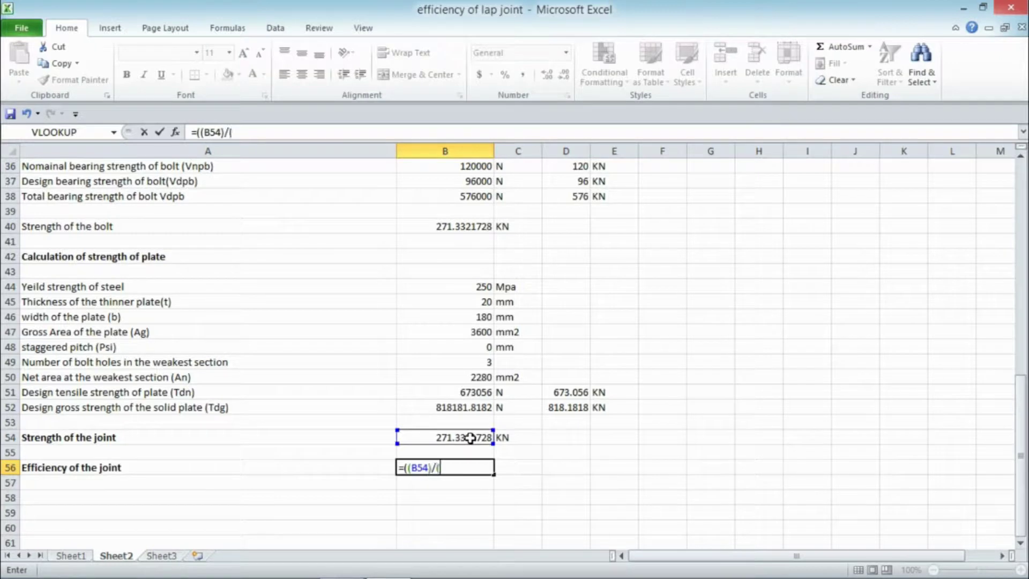
{"action": "left_click", "coordinate": [573, 409]}
{"action": "type", "text": "))"}
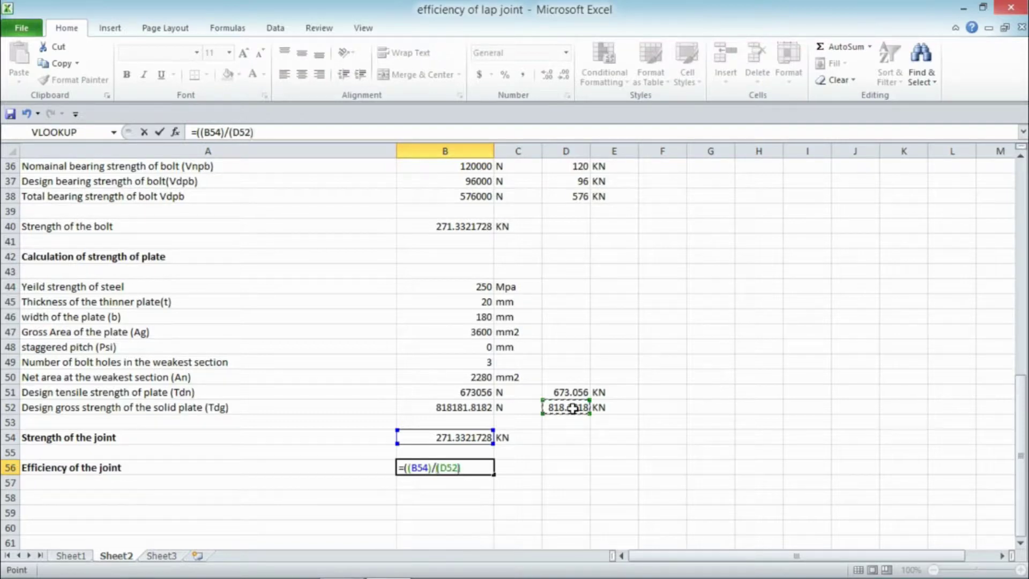
{"action": "type", "text": "*(100)"}
{"action": "key", "text": "Return"}
Add the unit % in C56 beside the efficiency of the joint.
{"action": "key", "text": "Up"}
{"action": "key", "text": "Right"}
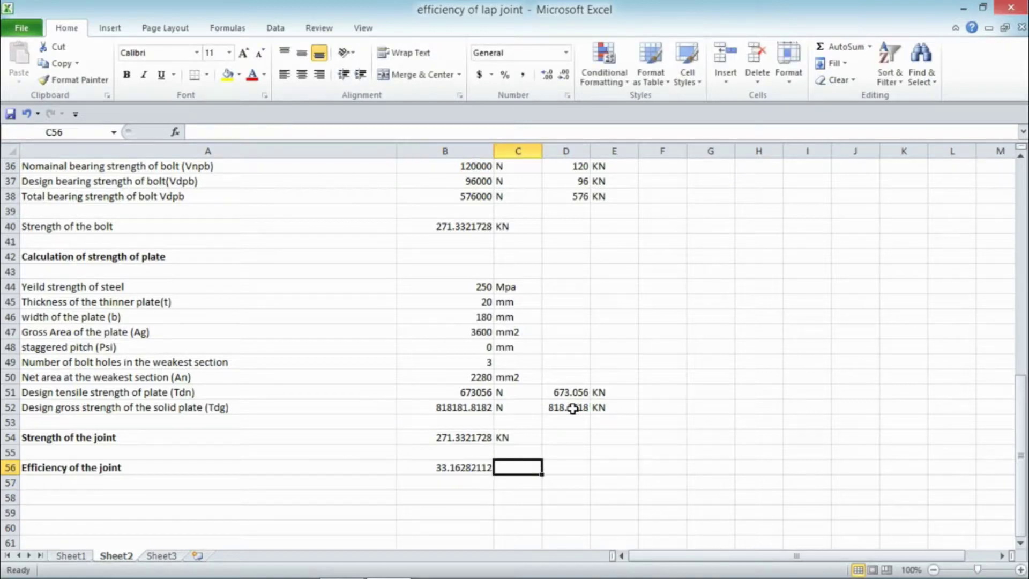
{"action": "type", "text": "%"}
{"action": "left_click", "coordinate": [468, 482]}
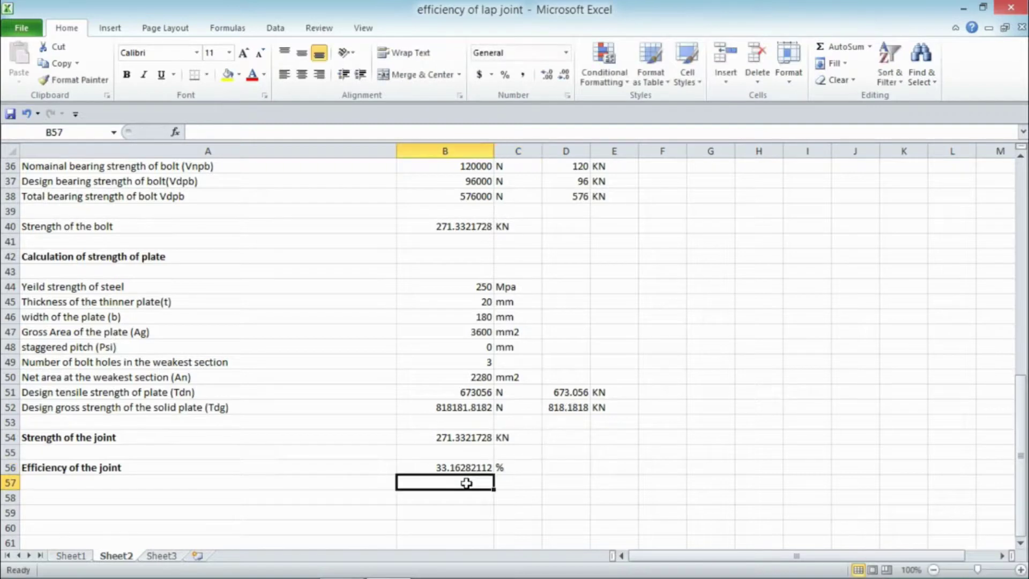
{"action": "left_click", "coordinate": [569, 452]}
{"action": "left_click", "coordinate": [718, 450]}
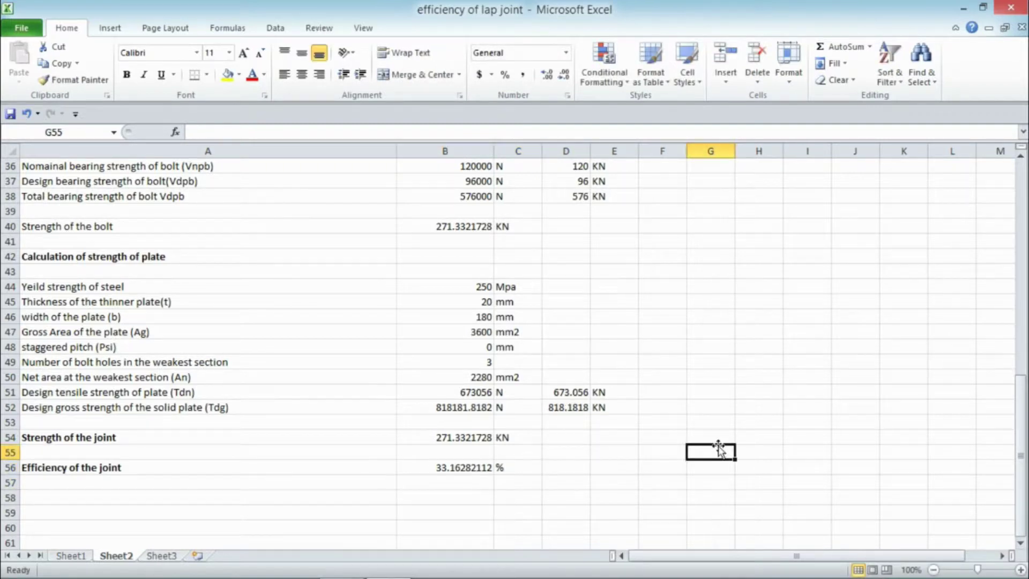
Fill the efficiency of the joint row, A56:E56, with red.
{"action": "left_click", "coordinate": [80, 467]}
{"action": "key", "text": "shift+Right"}
{"action": "key", "text": "shift+Right"}
{"action": "key", "text": "shift+Right"}
{"action": "key", "text": "shift+Right"}
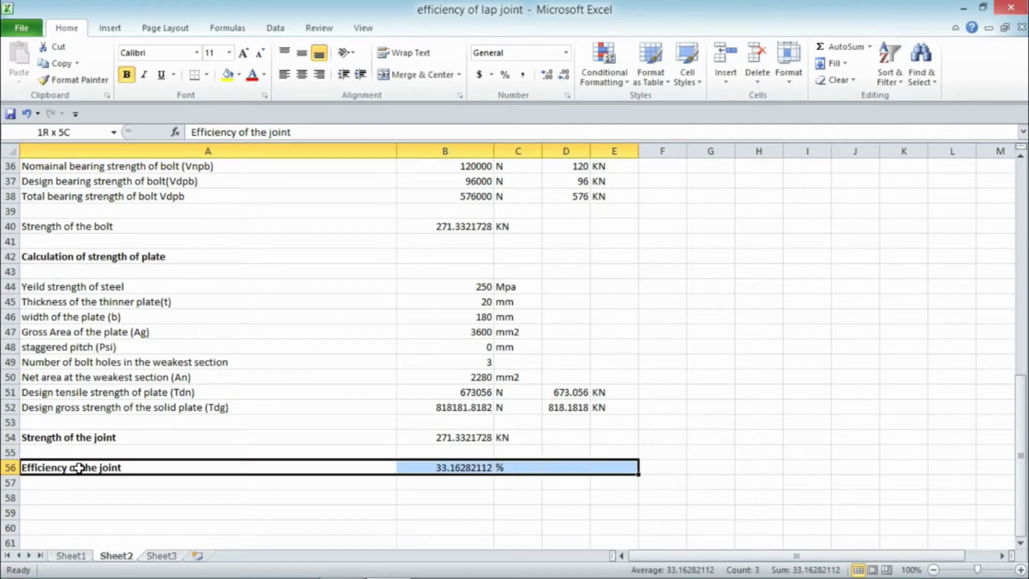
{"action": "right_click", "coordinate": [174, 469]}
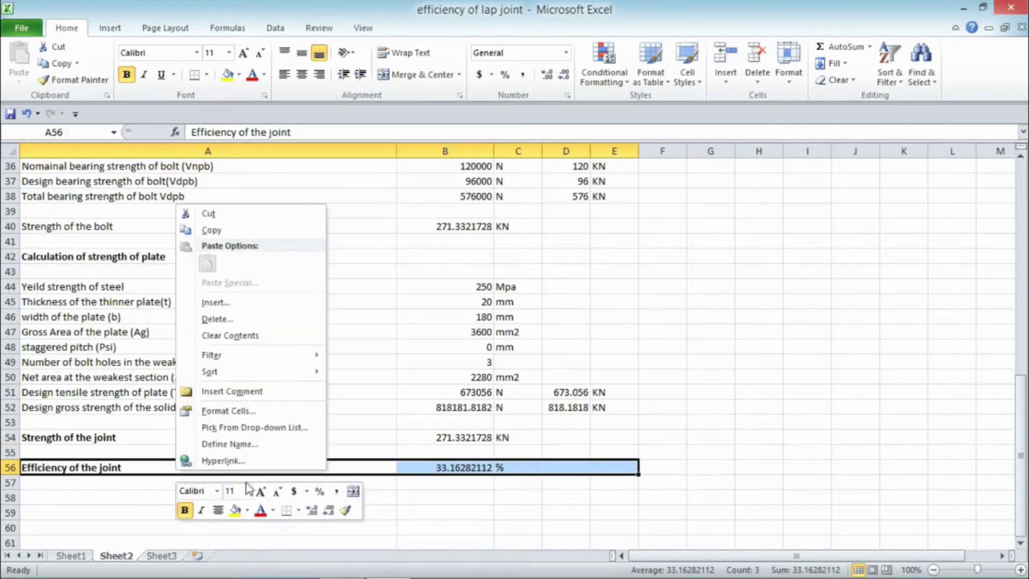
{"action": "left_click", "coordinate": [247, 510]}
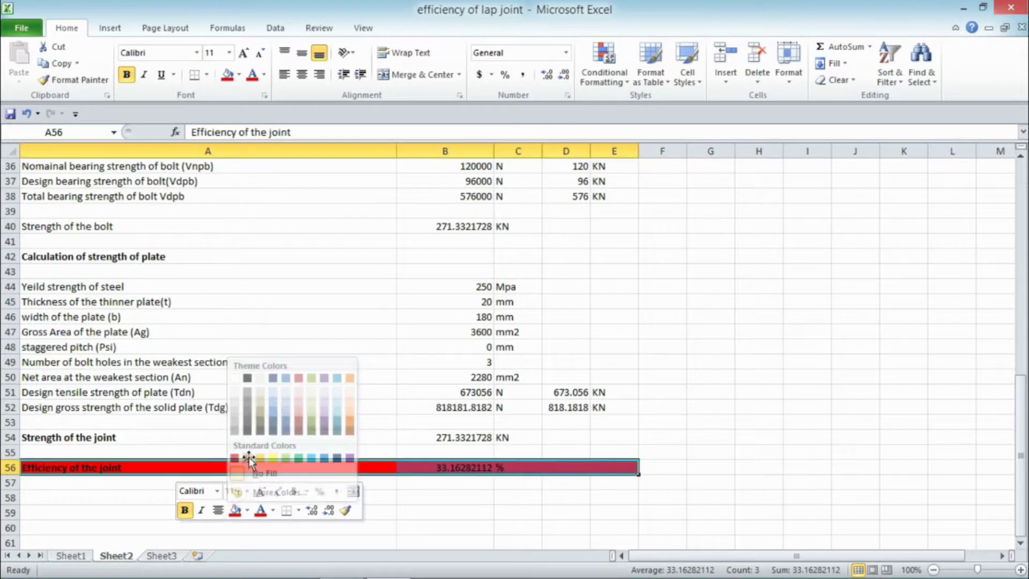
{"action": "left_click", "coordinate": [249, 457]}
{"action": "left_click", "coordinate": [274, 409]}
Fill the strength of the bolt row, A40:E40, with the same red.
{"action": "left_click", "coordinate": [59, 226]}
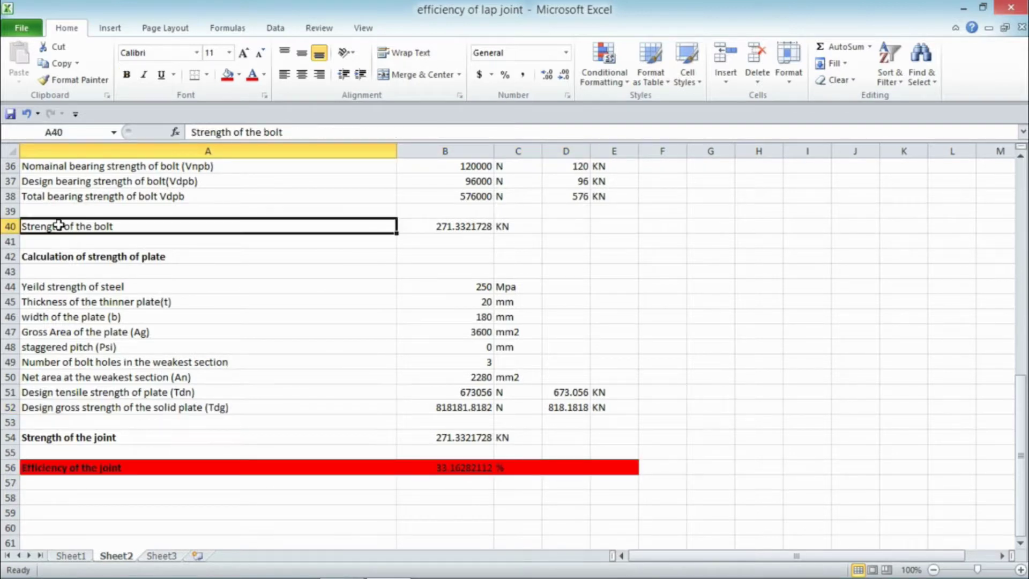
{"action": "key", "text": "shift+Right"}
{"action": "key", "text": "shift+Right"}
{"action": "key", "text": "shift+Right"}
{"action": "key", "text": "shift+Right"}
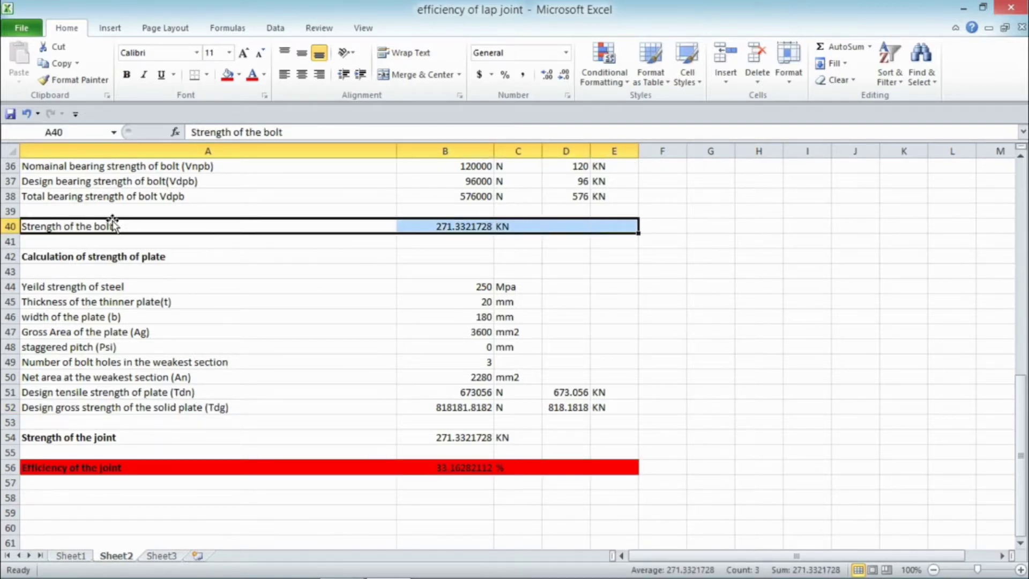
{"action": "right_click", "coordinate": [113, 225]}
{"action": "left_click", "coordinate": [319, 255]}
{"action": "right_click", "coordinate": [152, 226]}
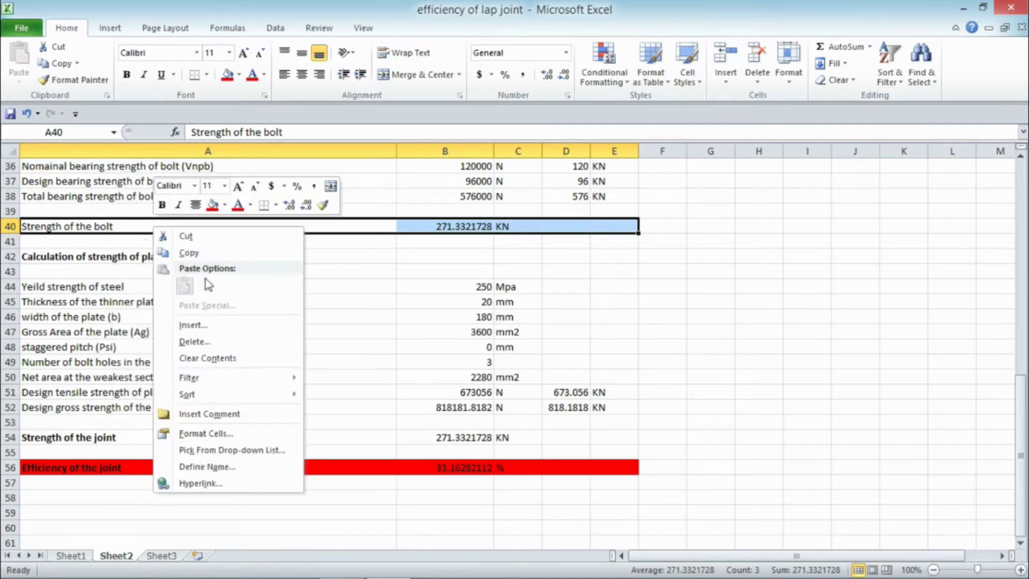
{"action": "left_click", "coordinate": [212, 205]}
{"action": "left_click", "coordinate": [126, 261]}
Try a red fill on the design tensile strength of plate row, A51:E51.
{"action": "left_click", "coordinate": [154, 393]}
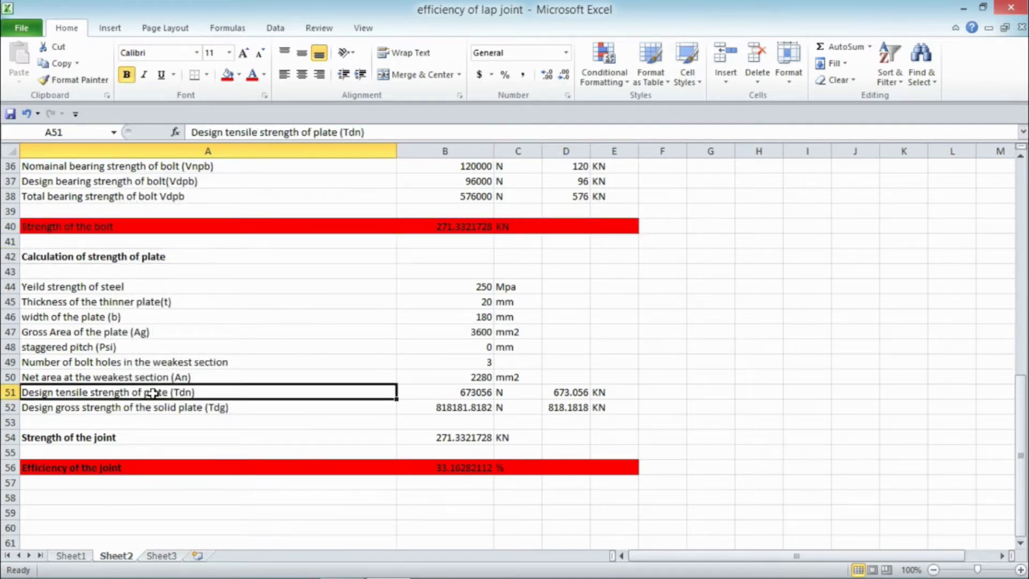
{"action": "key", "text": "shift+Right"}
{"action": "key", "text": "shift+Right"}
{"action": "key", "text": "shift+Right"}
{"action": "key", "text": "shift+Right"}
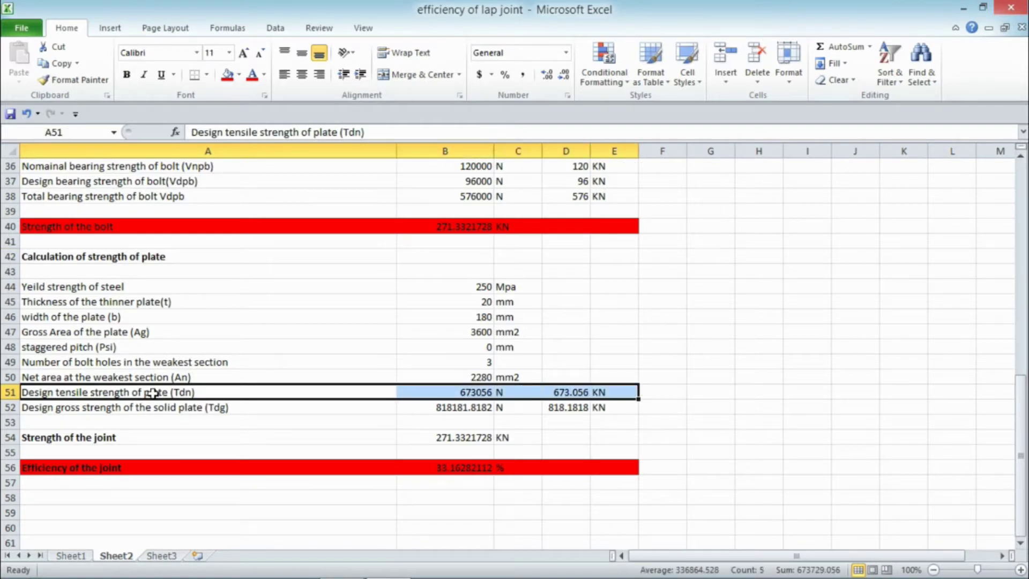
{"action": "right_click", "coordinate": [174, 393]}
{"action": "left_click", "coordinate": [228, 432]}
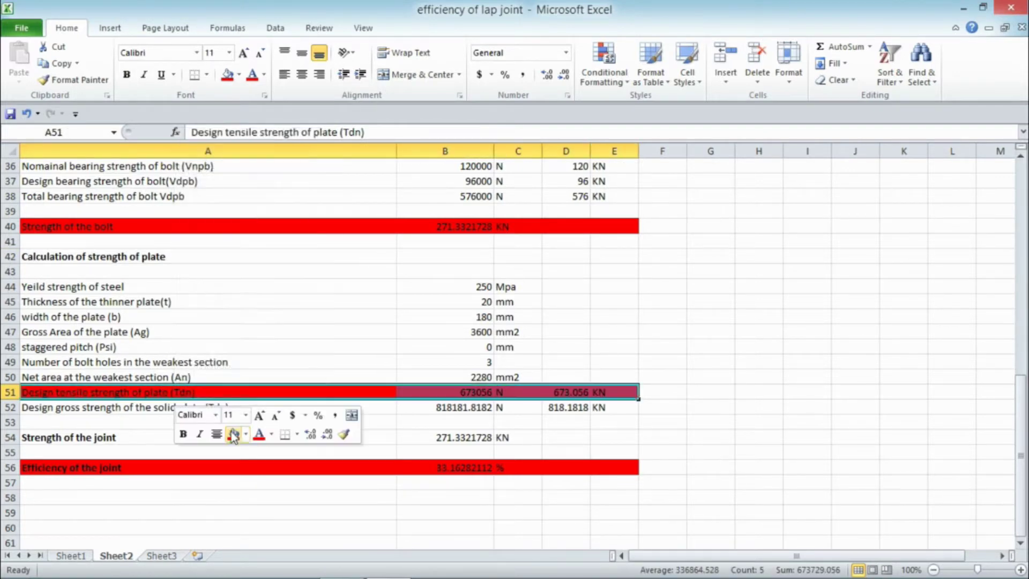
Undo the red fill on the design tensile strength row.
{"action": "left_click", "coordinate": [167, 406]}
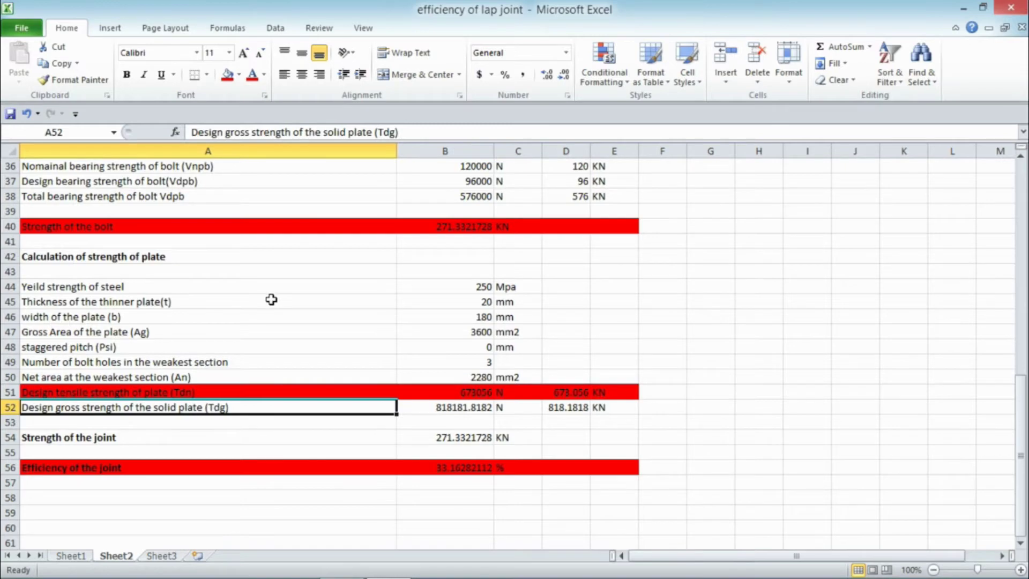
{"action": "key", "text": "ctrl+z"}
{"action": "left_click", "coordinate": [264, 303]}
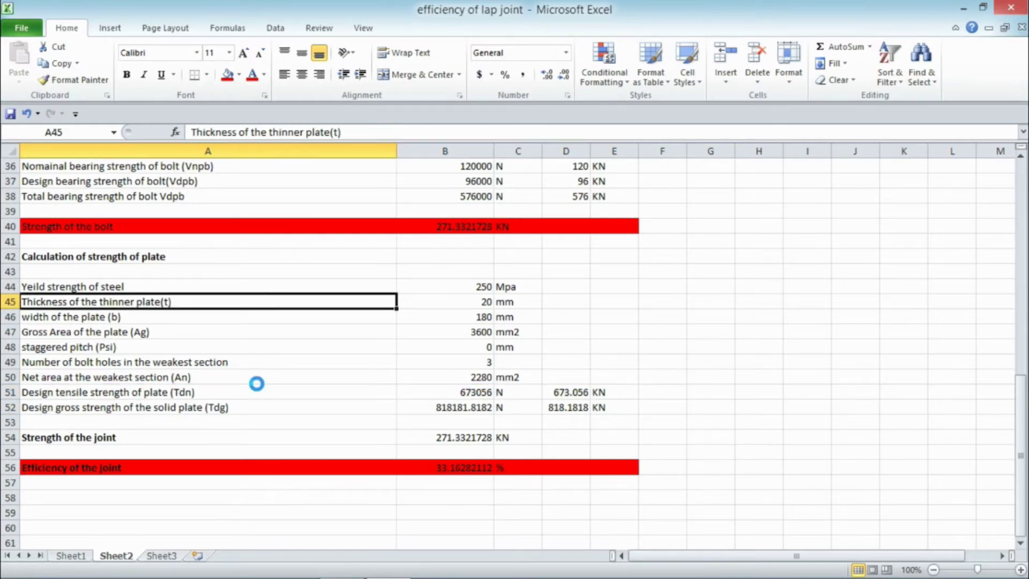
{"action": "left_click_drag", "start_coordinate": [1021, 415], "coordinate": [1007, 452]}
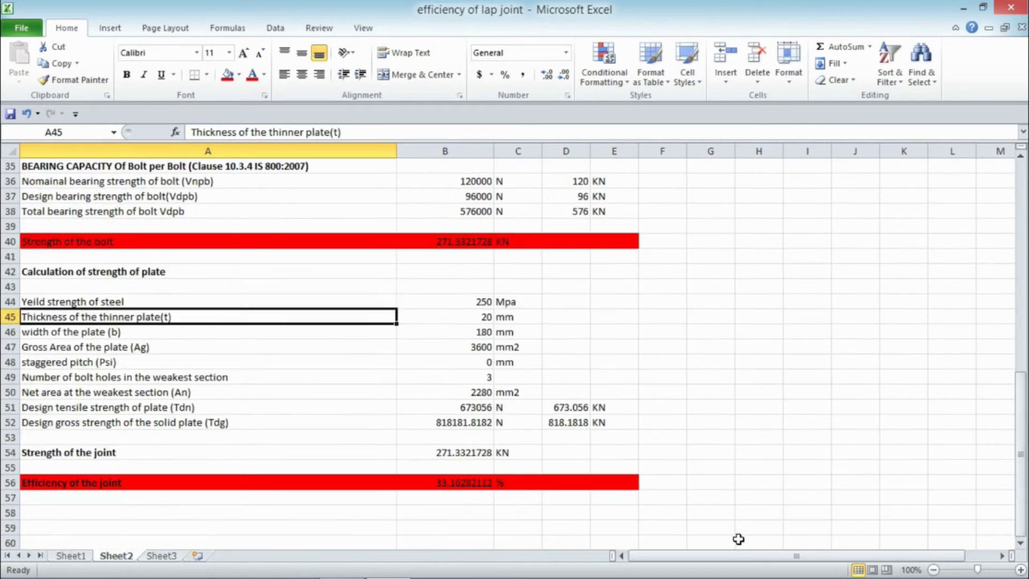
{"action": "mouse_move", "coordinate": [524, 567]}
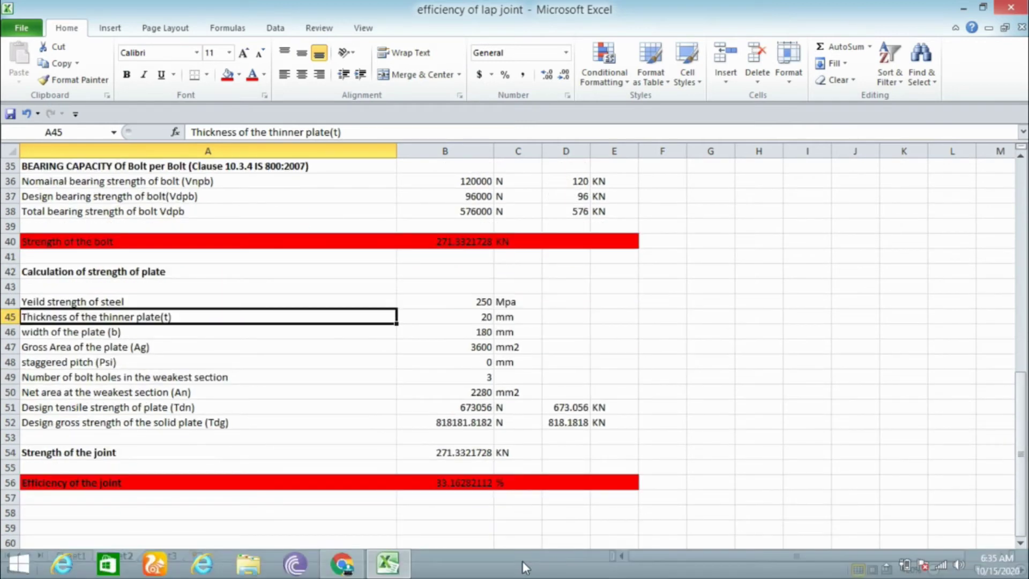
{"action": "left_click", "coordinate": [887, 566]}
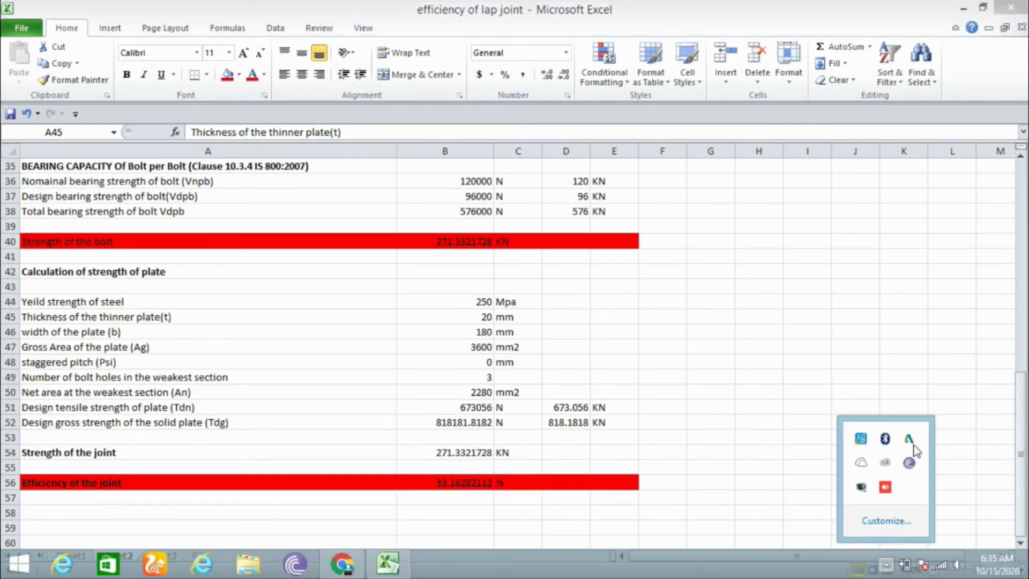
{"action": "right_click", "coordinate": [864, 491]}
{"action": "left_click", "coordinate": [905, 407]}
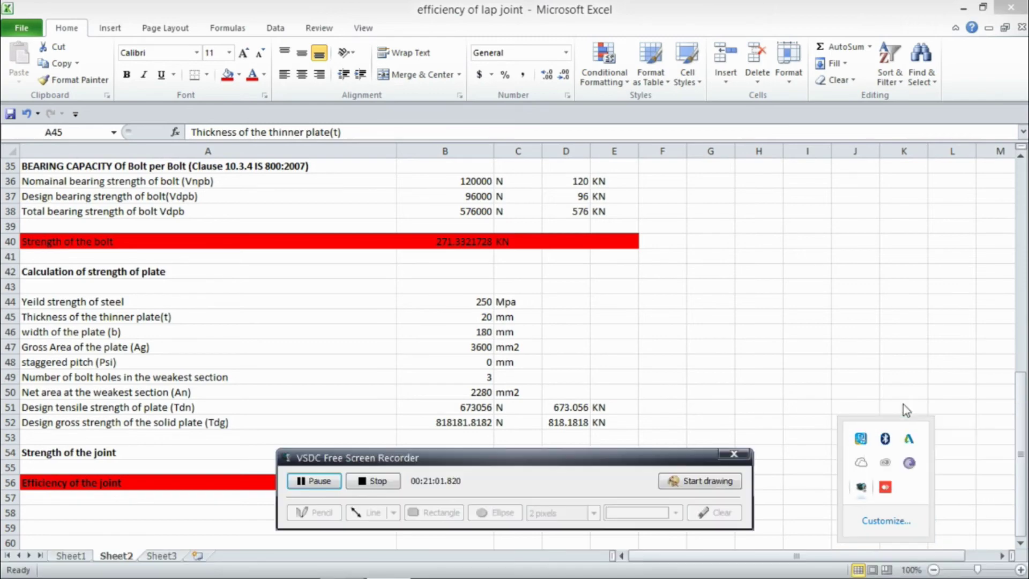